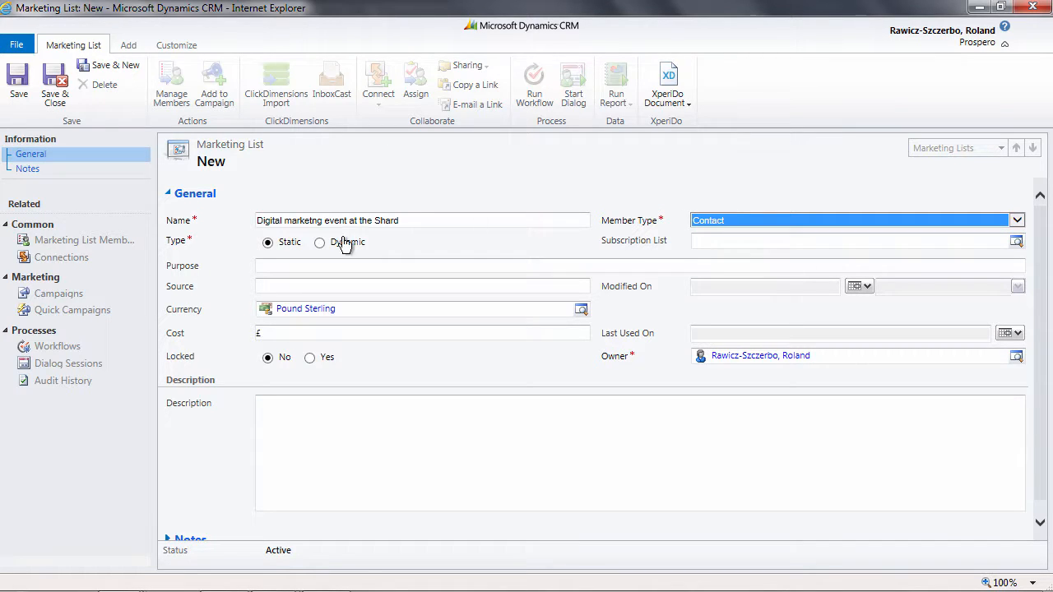
Enter the marketing list's purpose as "To invite contacts to our digital marketing event", then save and close the list.
{"action": "left_click", "coordinate": [309, 267]}
{"action": "type", "text": "To invite "}
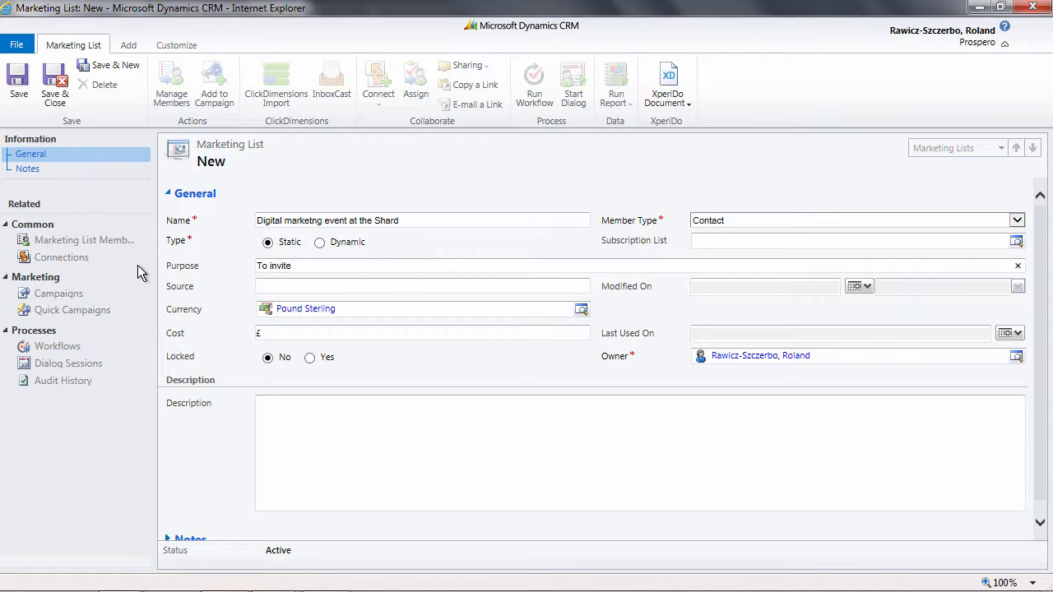
{"action": "type", "text": "contacts to our digital marketing event"}
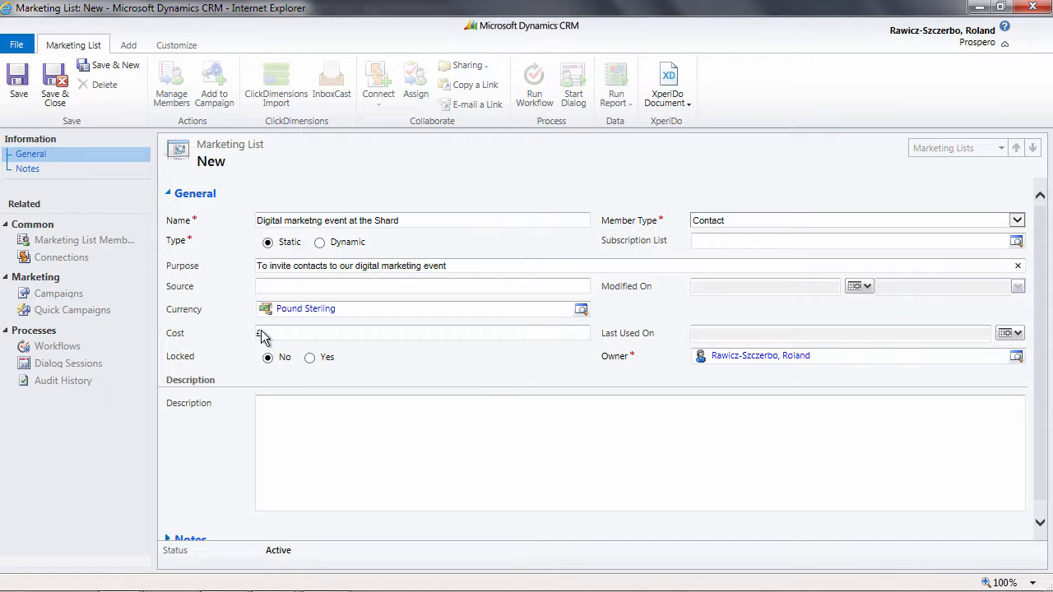
{"action": "left_click", "coordinate": [31, 86]}
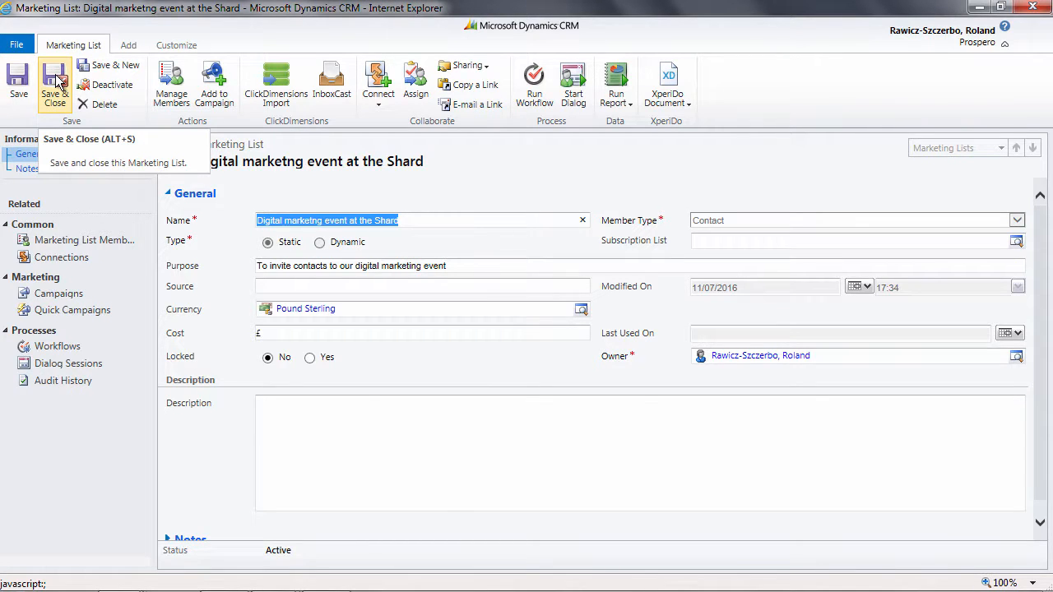
{"action": "left_click", "coordinate": [56, 82]}
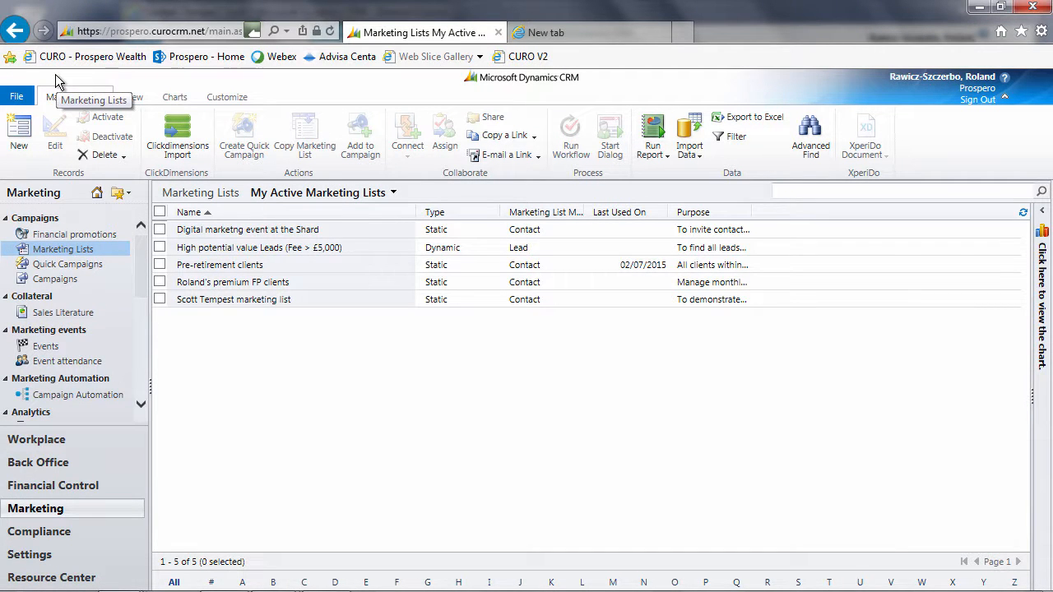
Search the Workplace contacts by the client's surname and open the second matching contact record.
{"action": "left_click", "coordinate": [51, 440]}
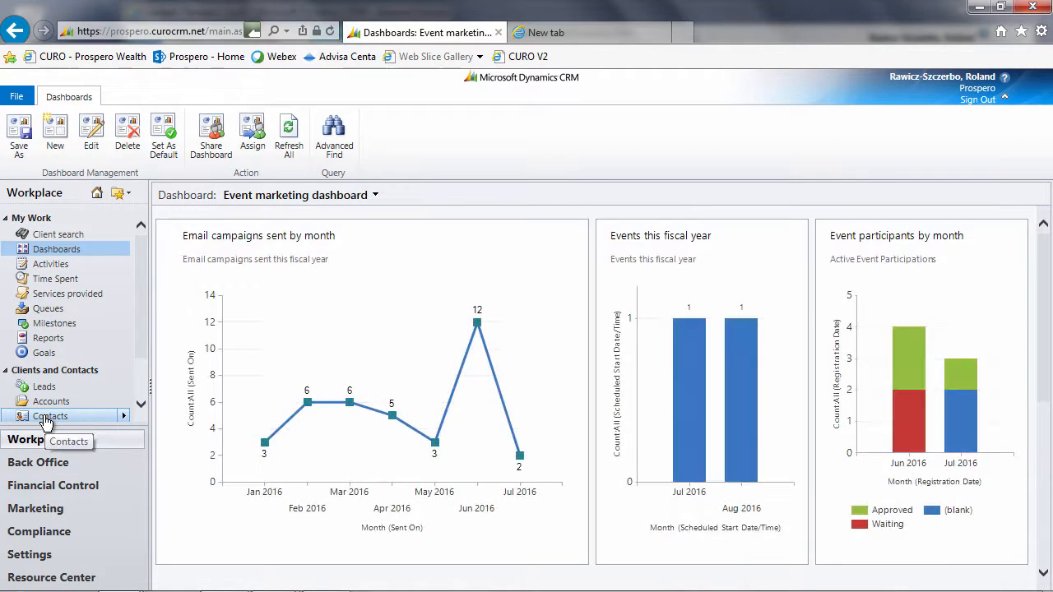
{"action": "left_click", "coordinate": [48, 416]}
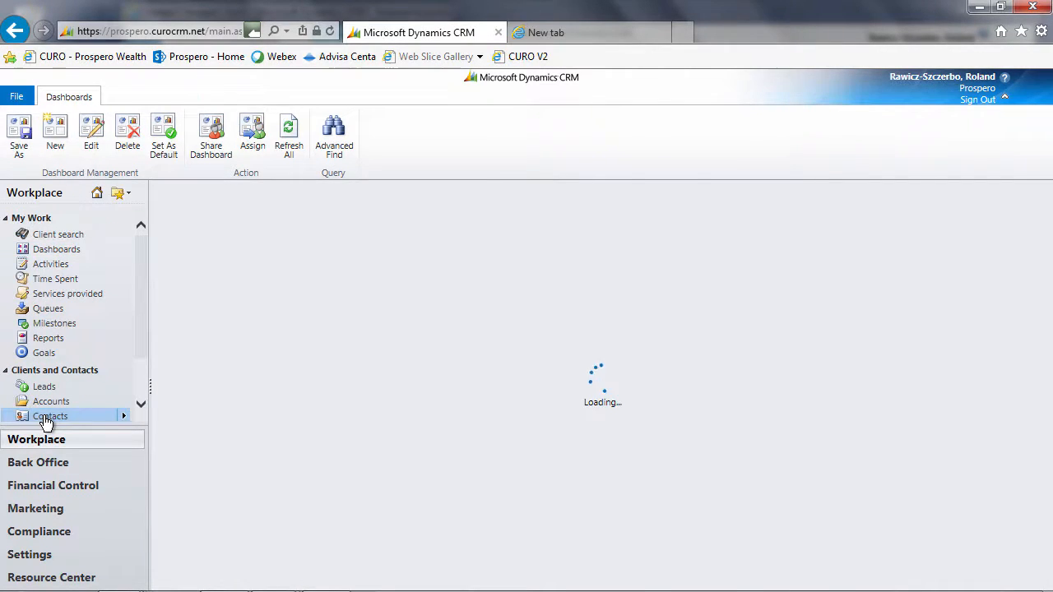
{"action": "type", "text": "tempest"}
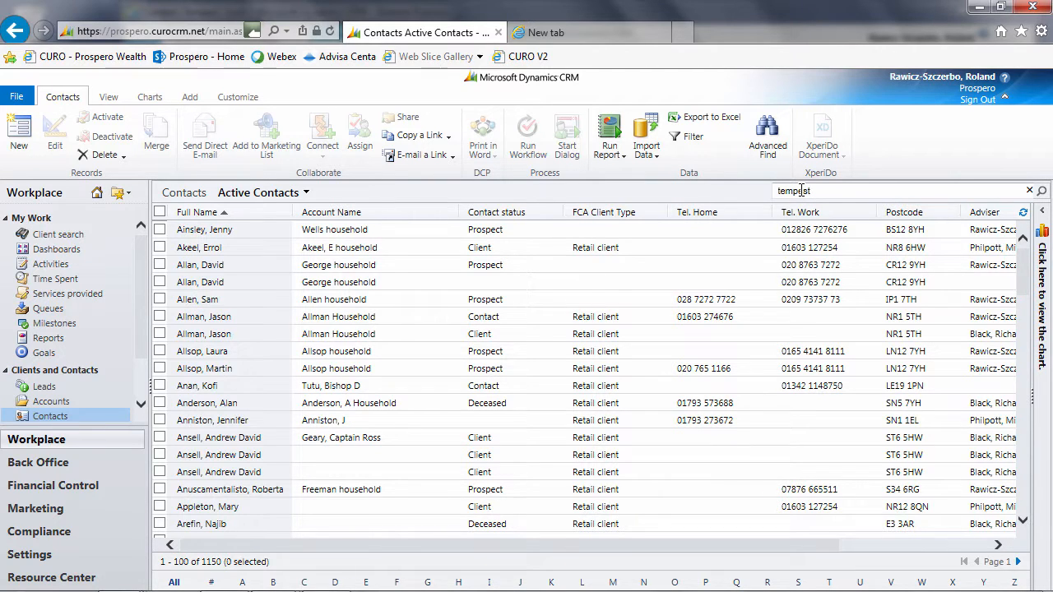
{"action": "key", "text": "Return"}
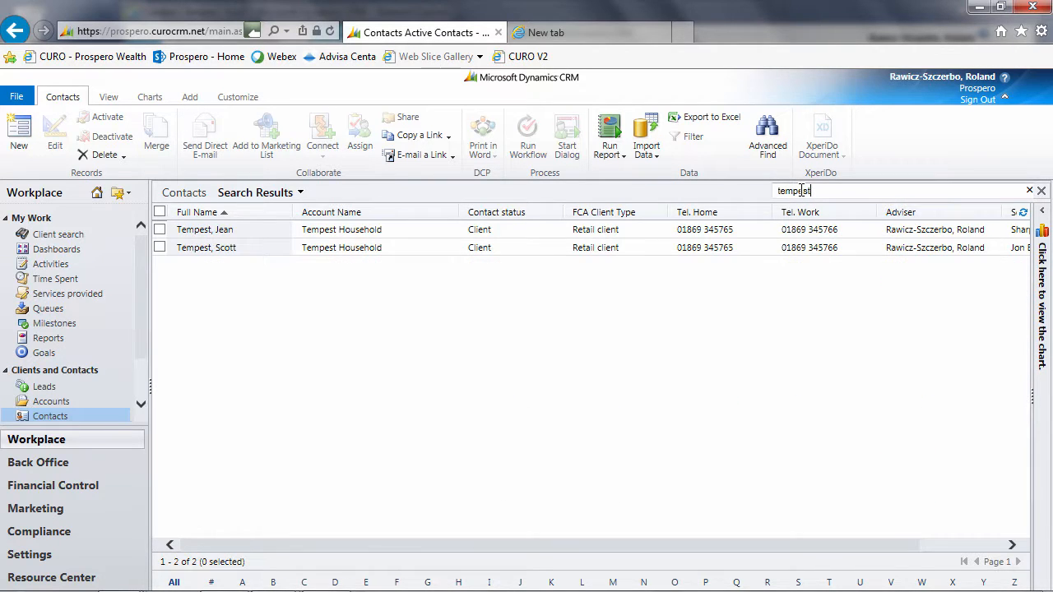
{"action": "double_click", "coordinate": [427, 246]}
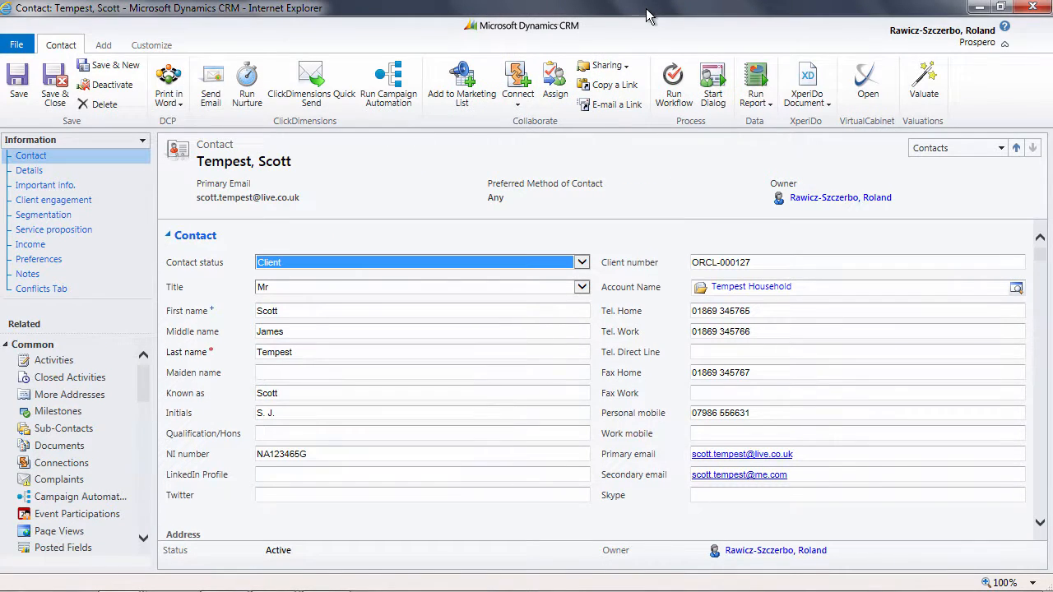
Check the contact's related interests, select the Digital marketing entry, and save and close the contact record.
{"action": "left_click", "coordinate": [91, 364]}
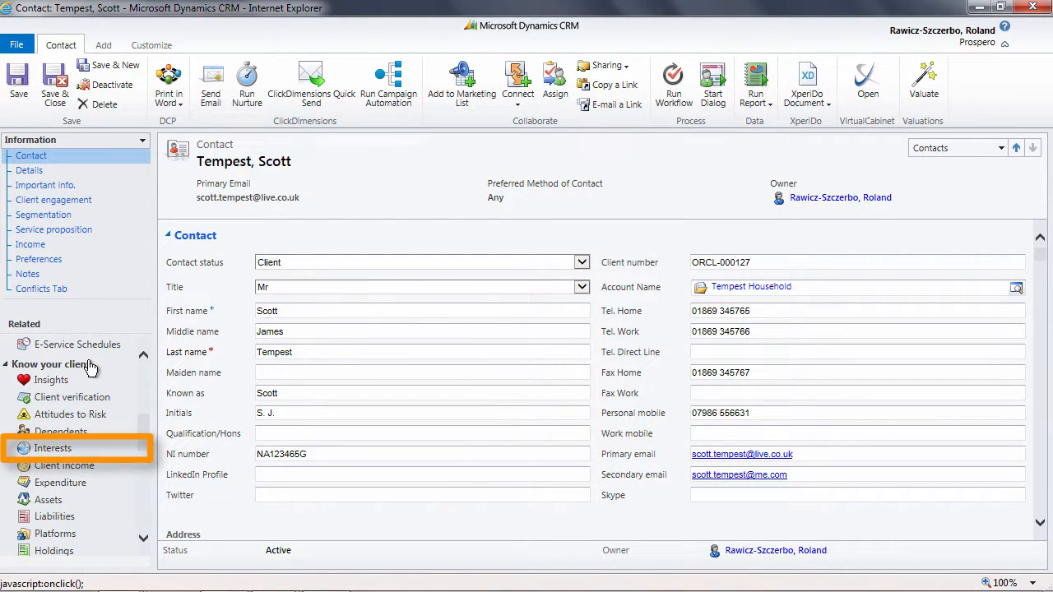
{"action": "left_click", "coordinate": [62, 448]}
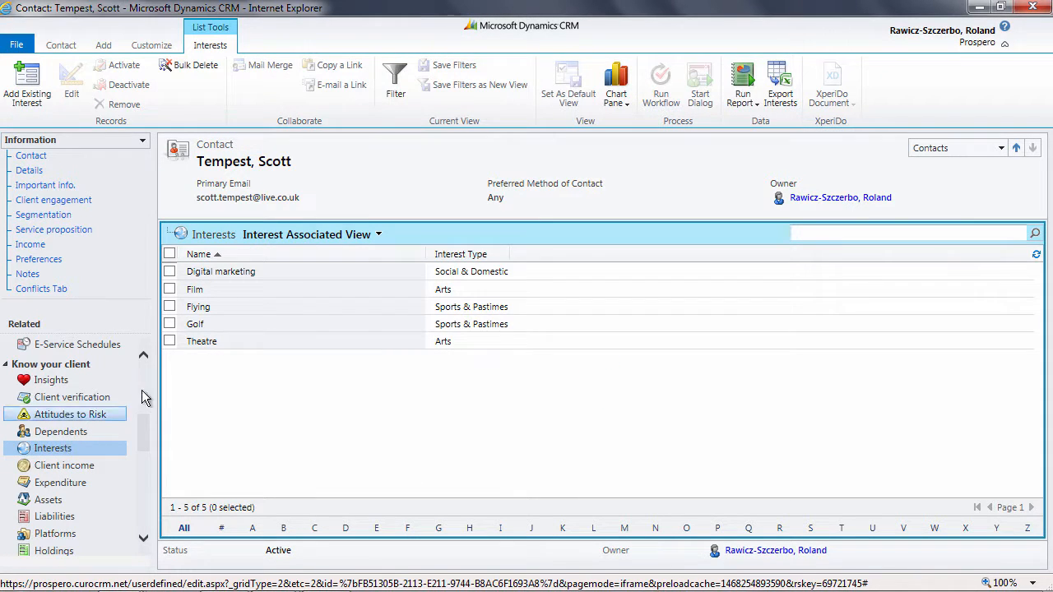
{"action": "left_click", "coordinate": [288, 272]}
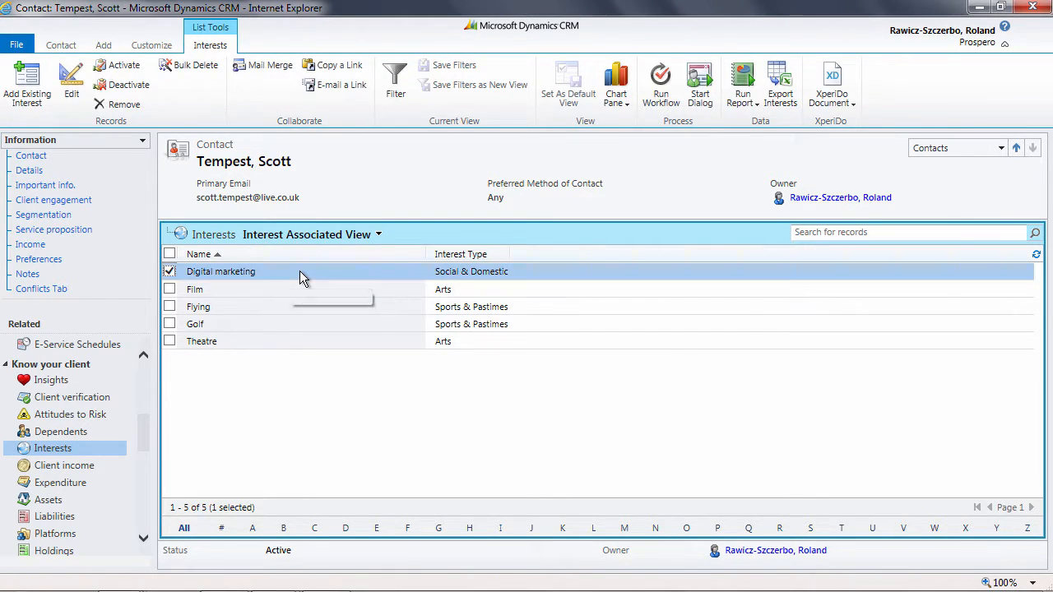
{"action": "left_click", "coordinate": [59, 48]}
{"action": "left_click", "coordinate": [55, 84]}
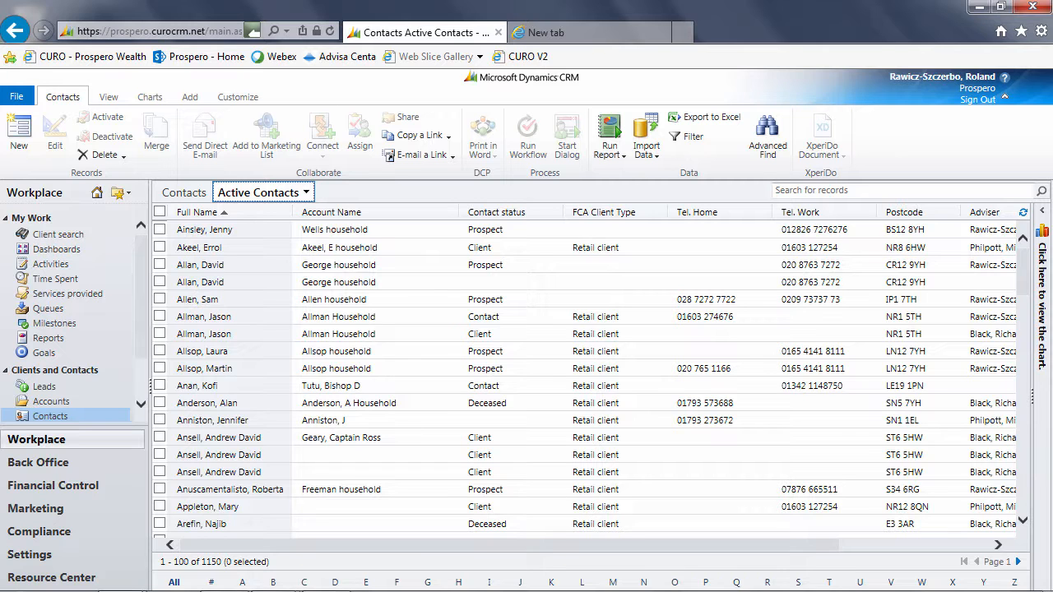
Open a maximized Advanced Find for contacts and display the editable details of the Active status condition.
{"action": "left_click", "coordinate": [764, 130]}
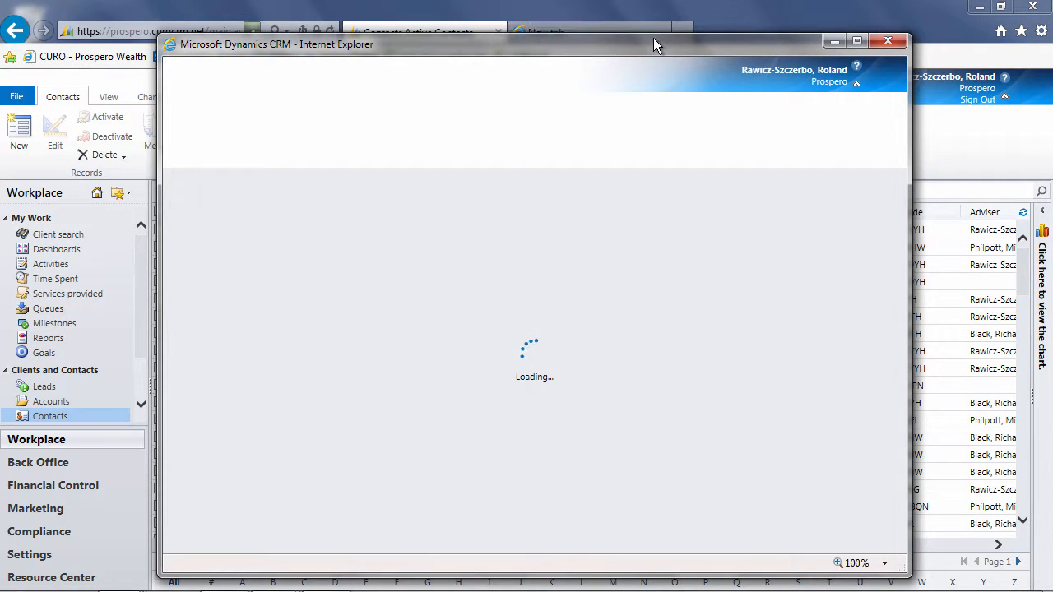
{"action": "double_click", "coordinate": [653, 38]}
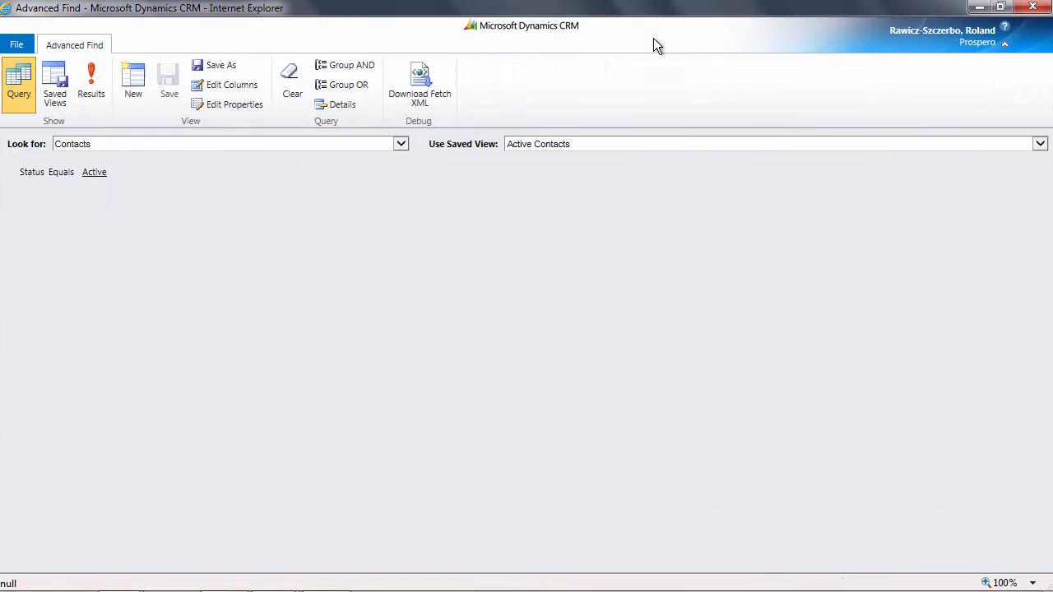
{"action": "left_click", "coordinate": [329, 104]}
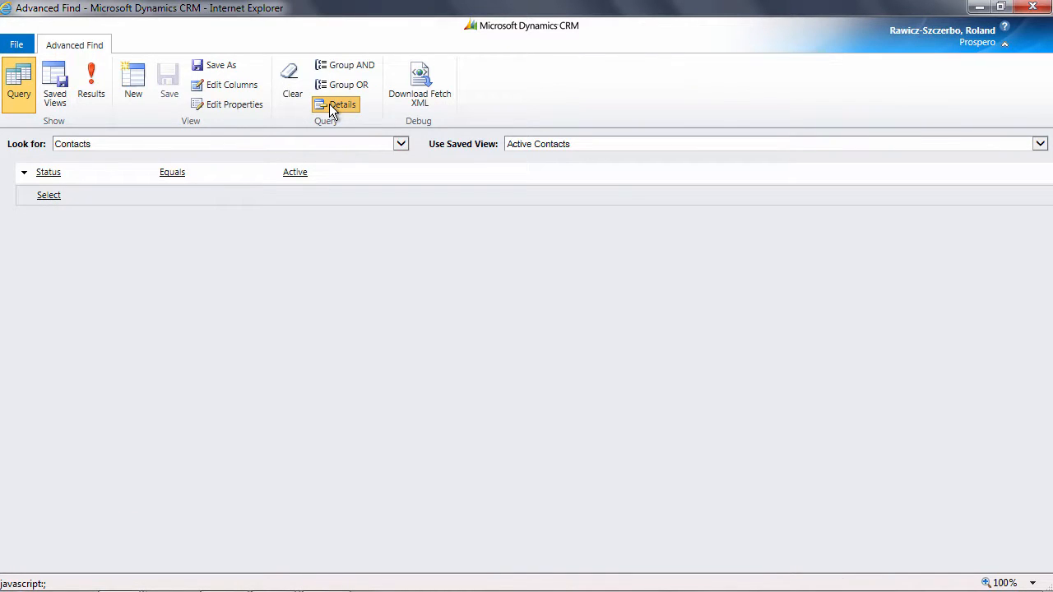
{"action": "left_click", "coordinate": [51, 172]}
{"action": "left_click", "coordinate": [169, 175]}
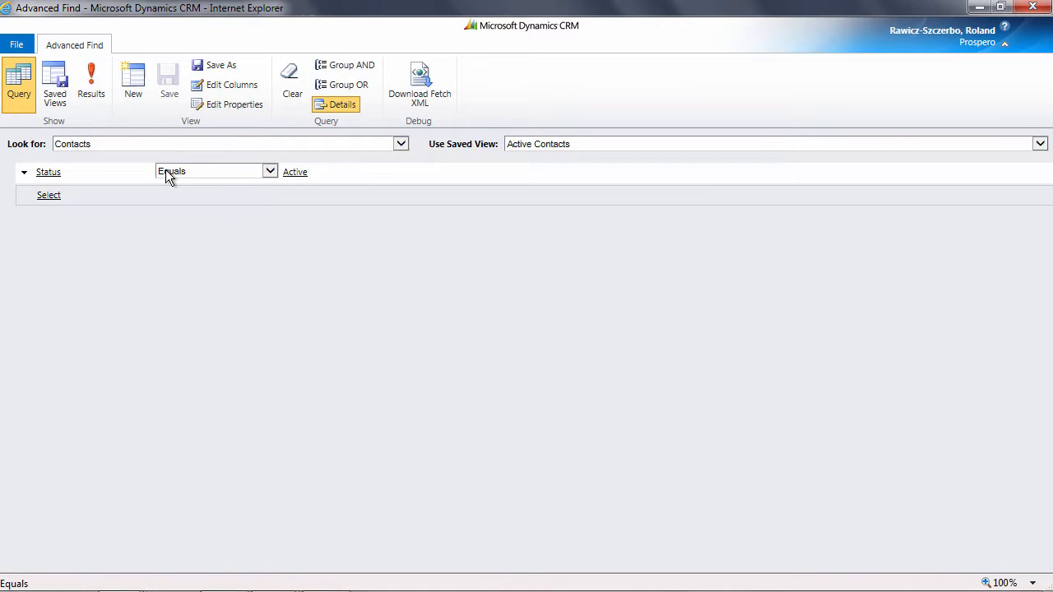
{"action": "left_click", "coordinate": [294, 173]}
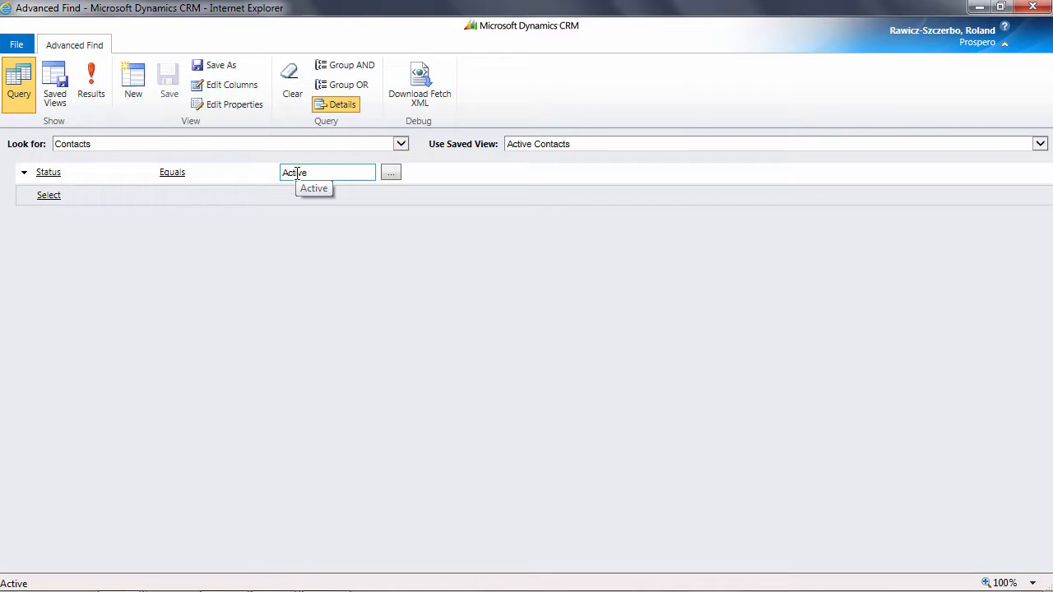
Add the related Interests record type to the Advanced Find query, below the Status condition.
{"action": "left_click", "coordinate": [49, 195]}
{"action": "left_click", "coordinate": [76, 194]}
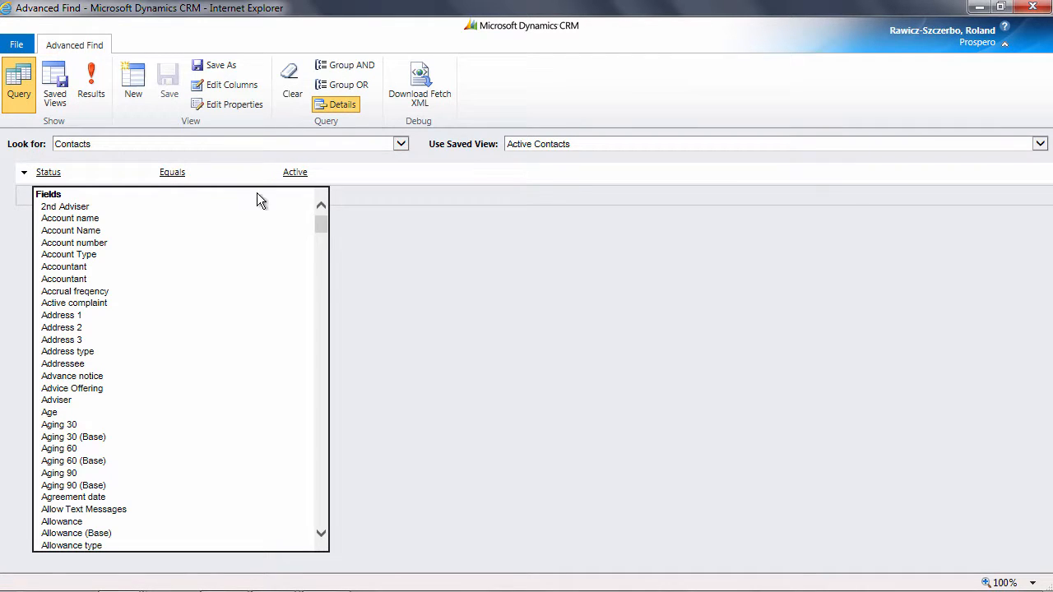
{"action": "mouse_move", "coordinate": [323, 218]}
{"action": "left_mouse_down"}
{"action": "mouse_move", "coordinate": [307, 429]}
{"action": "mouse_move", "coordinate": [300, 413]}
{"action": "mouse_move", "coordinate": [320, 469]}
{"action": "left_mouse_up"}
{"action": "left_click", "coordinate": [82, 424]}
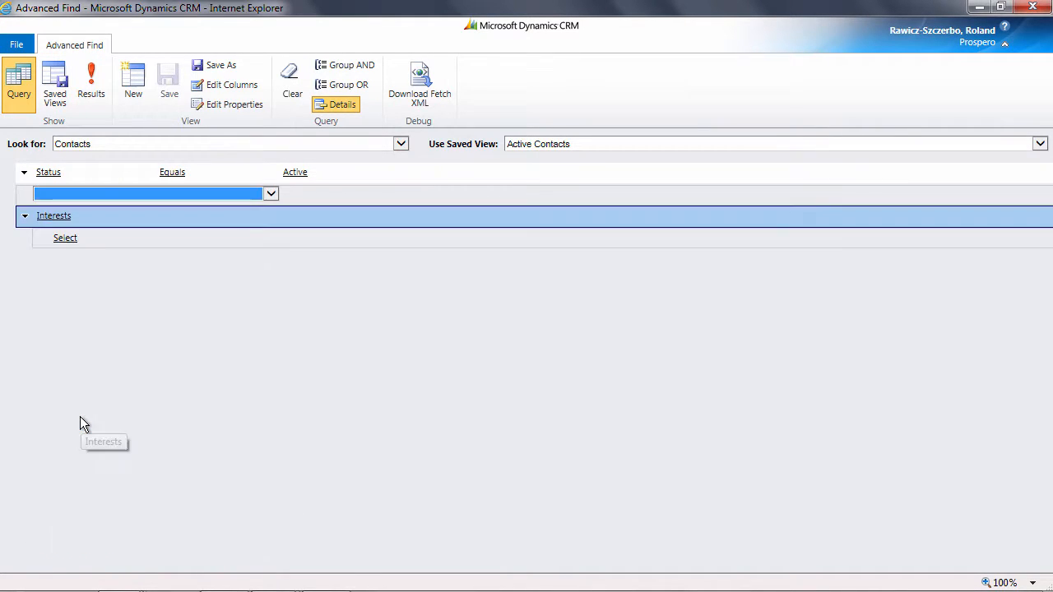
Add an Interests condition where Name contains "marketing" and run the contact query.
{"action": "left_click", "coordinate": [110, 238]}
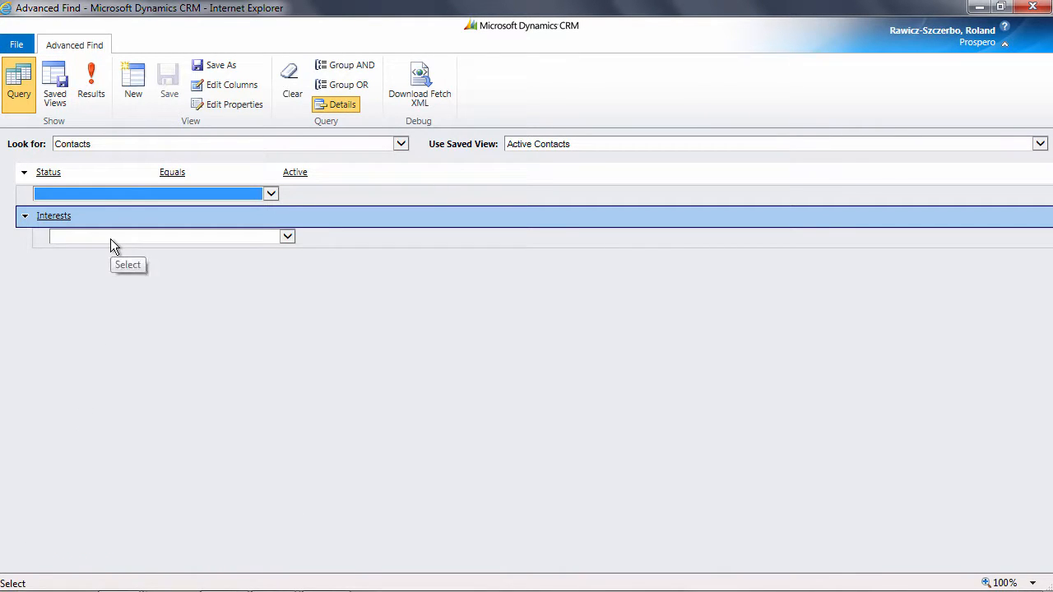
{"action": "left_click", "coordinate": [111, 239]}
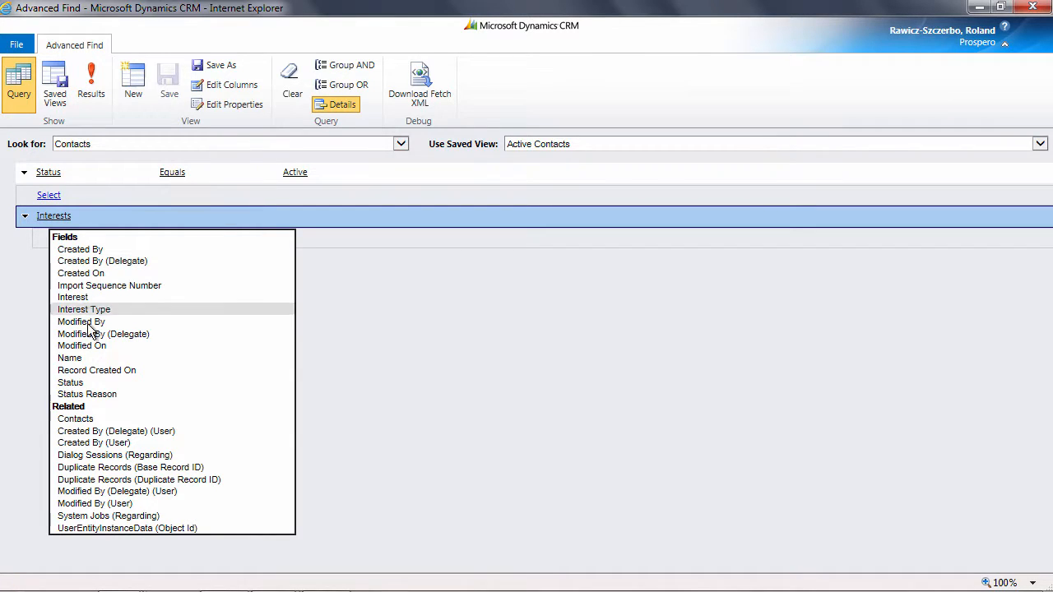
{"action": "left_click", "coordinate": [77, 358]}
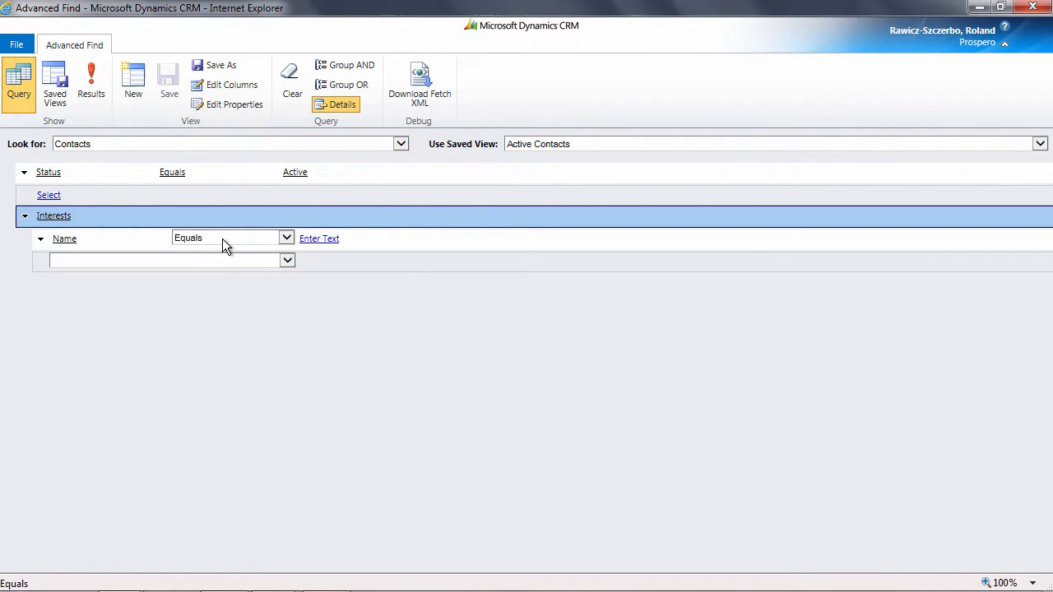
{"action": "left_click", "coordinate": [222, 238]}
{"action": "left_click", "coordinate": [204, 262]}
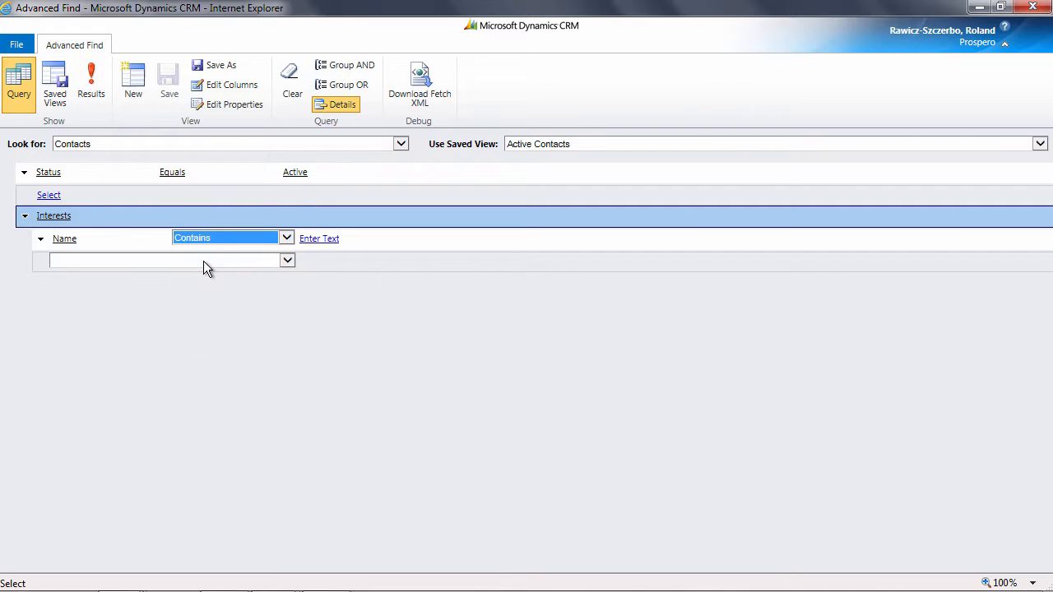
{"action": "left_click", "coordinate": [337, 239]}
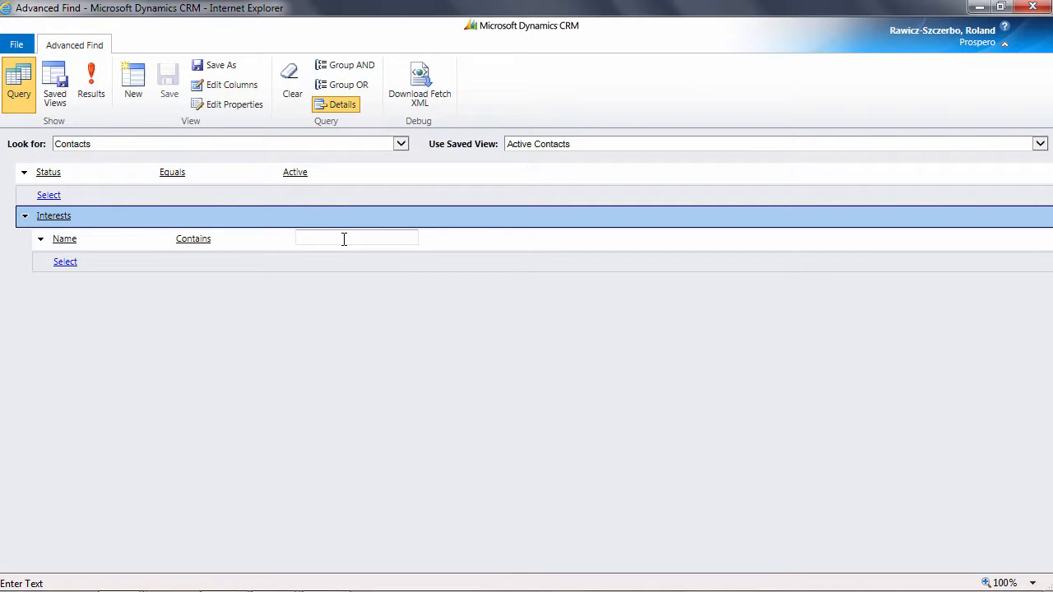
{"action": "type", "text": "marketing"}
{"action": "left_click", "coordinate": [90, 78]}
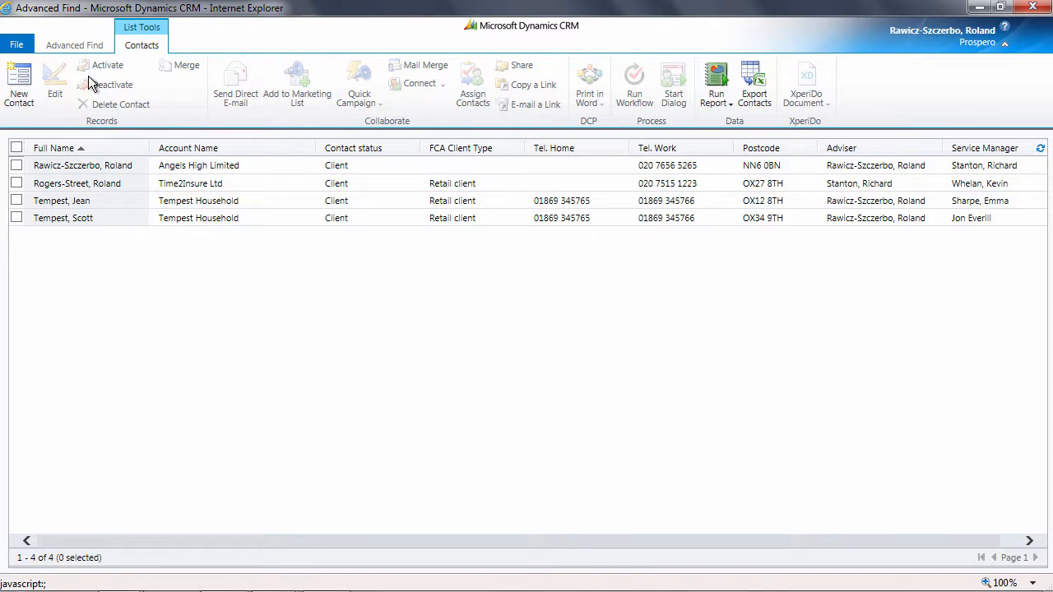
Add all found contacts to the "Digital marketng event at the Shard" marketing list, looked up with "digital", and confirm the addition.
{"action": "left_click", "coordinate": [16, 148]}
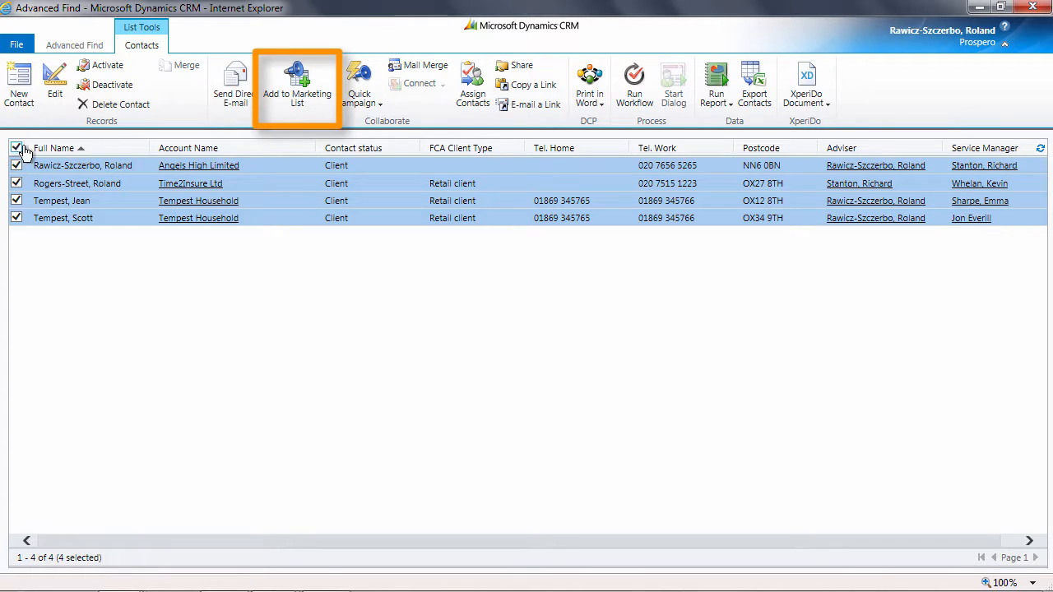
{"action": "left_click", "coordinate": [304, 92]}
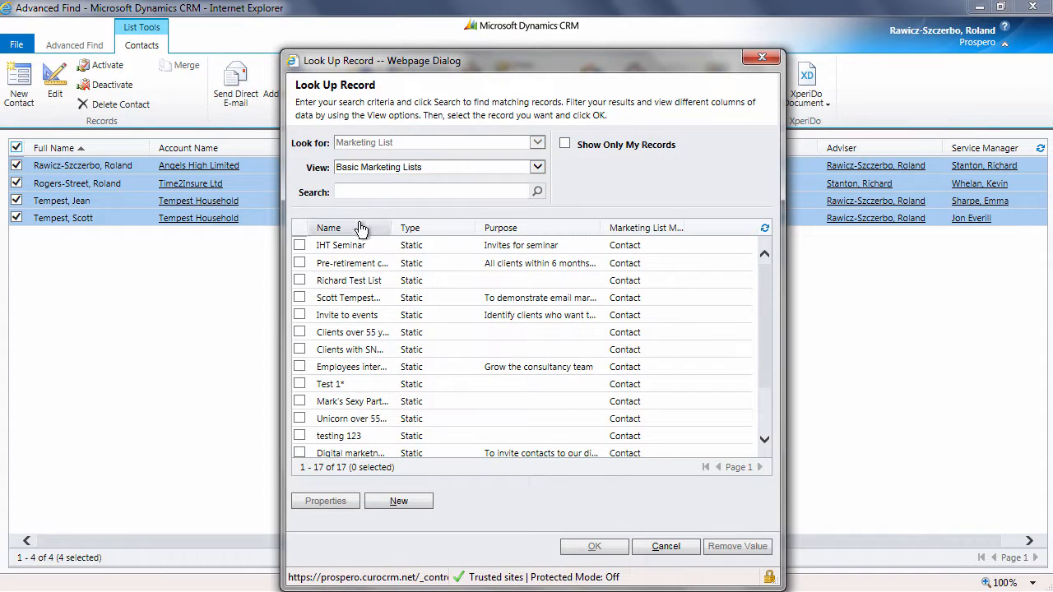
{"action": "left_click", "coordinate": [357, 191]}
{"action": "type", "text": "digital"}
{"action": "key", "text": "Return"}
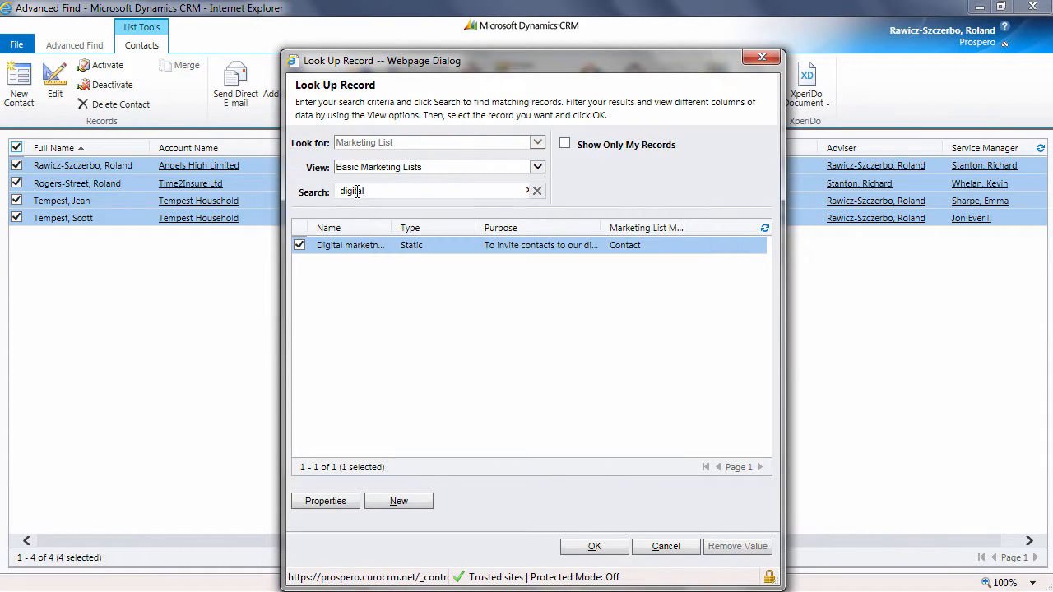
{"action": "left_click", "coordinate": [586, 549]}
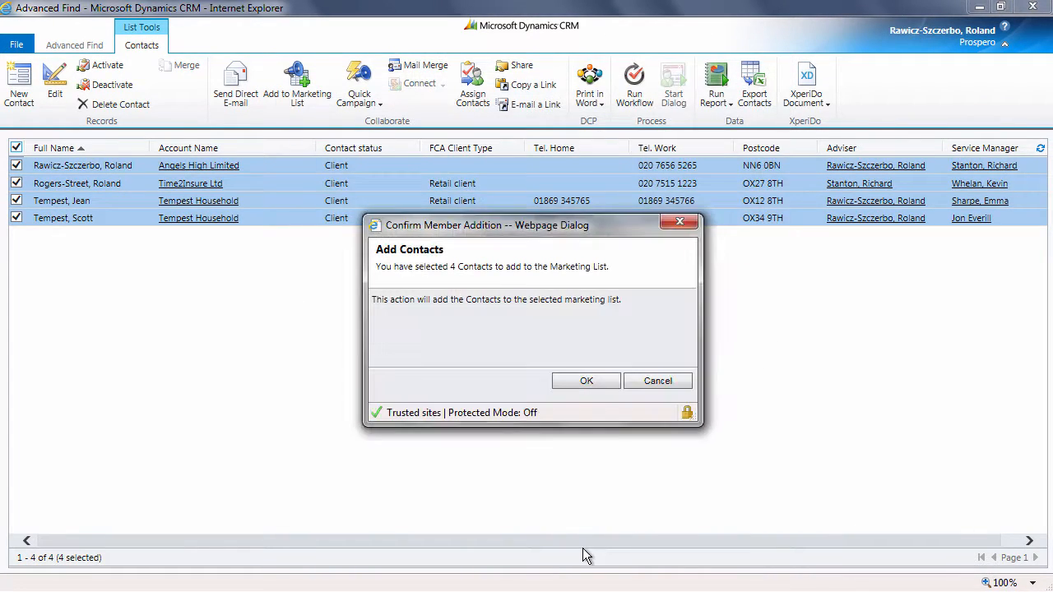
{"action": "left_click", "coordinate": [589, 382]}
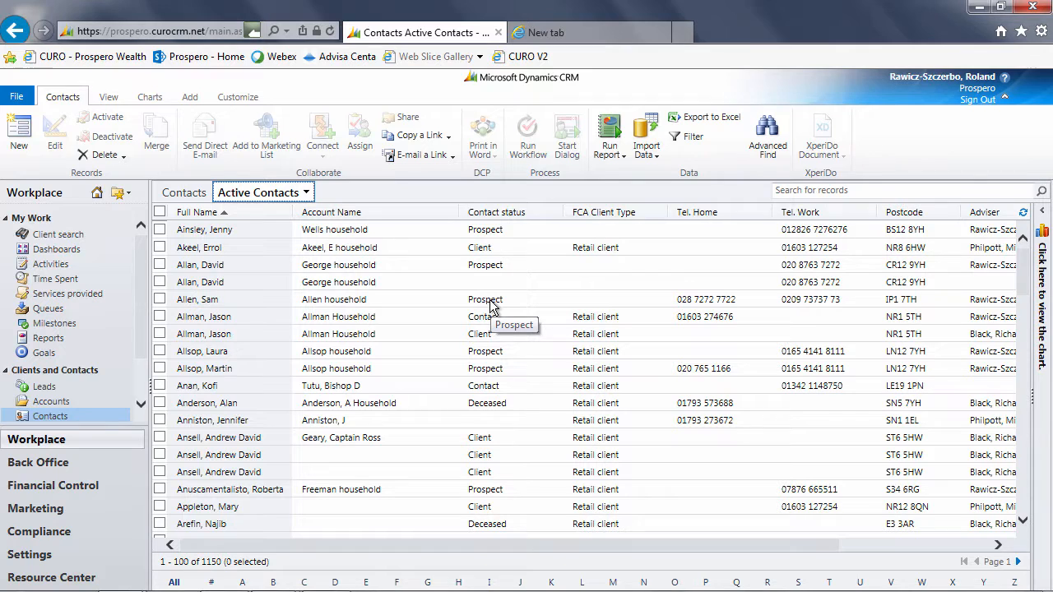
Start a new Email Send record from the Email Marketing section of Marketing and maximize its form.
{"action": "left_click", "coordinate": [40, 509]}
{"action": "scroll", "coordinate": [140, 348], "scroll_direction": "down", "scroll_amount": 5}
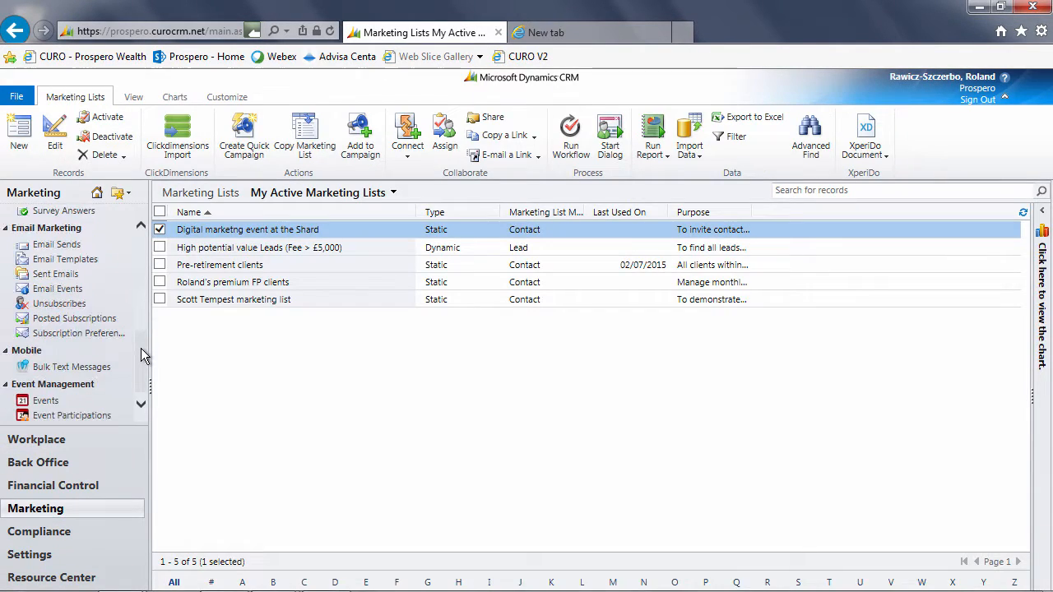
{"action": "left_click", "coordinate": [60, 245]}
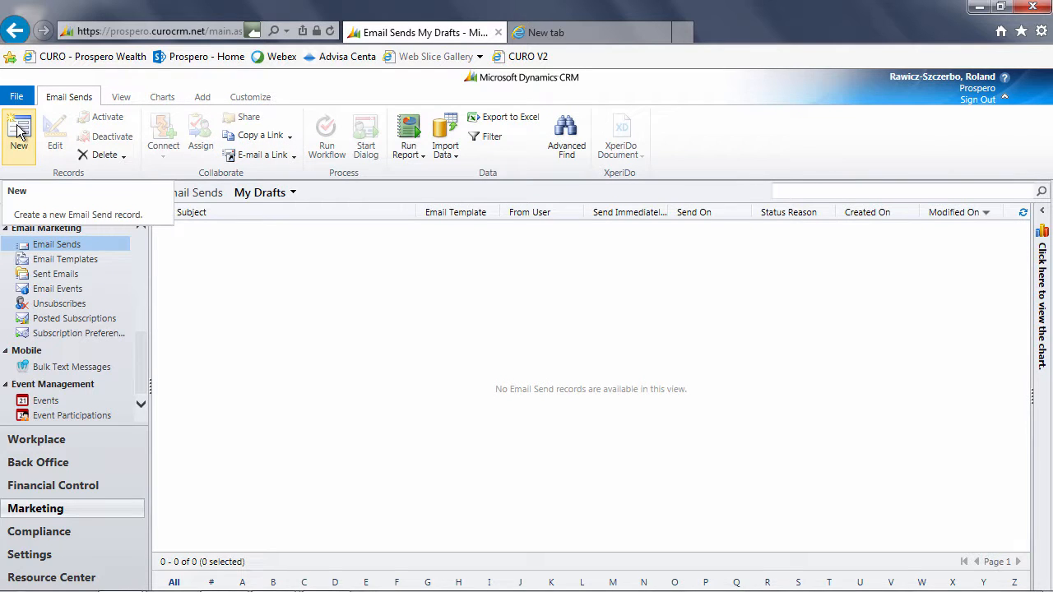
{"action": "left_click", "coordinate": [19, 130]}
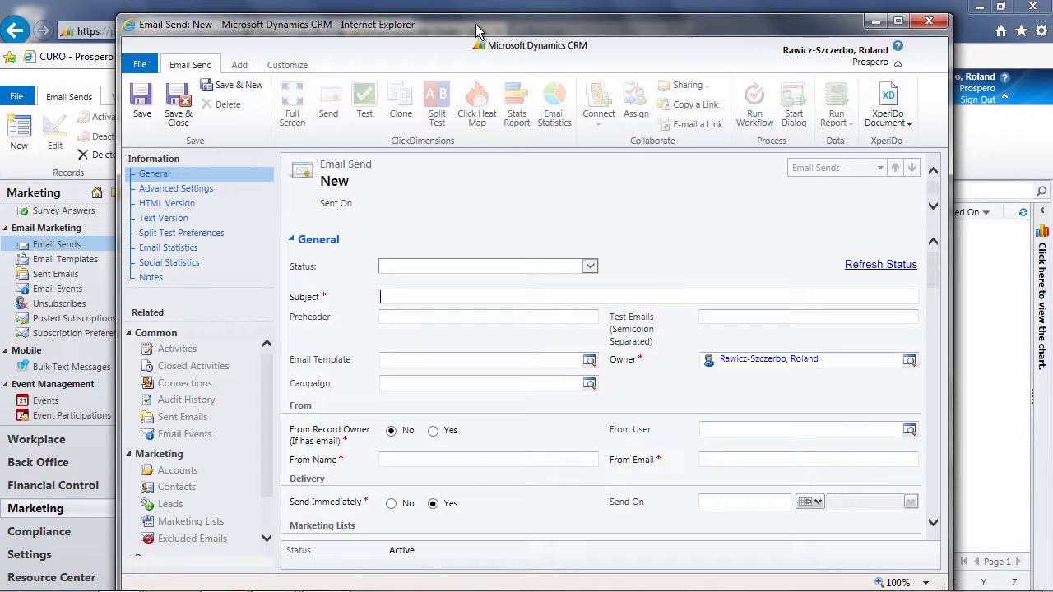
{"action": "double_click", "coordinate": [477, 15]}
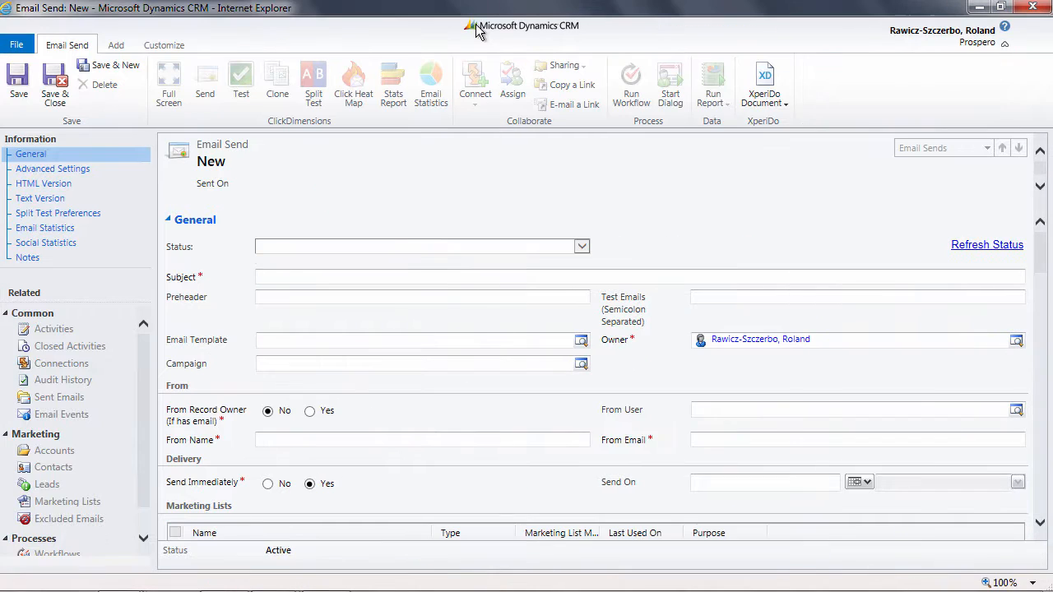
Assign the "Marketing automation event" email template to the new Email Send record.
{"action": "left_click", "coordinate": [581, 342]}
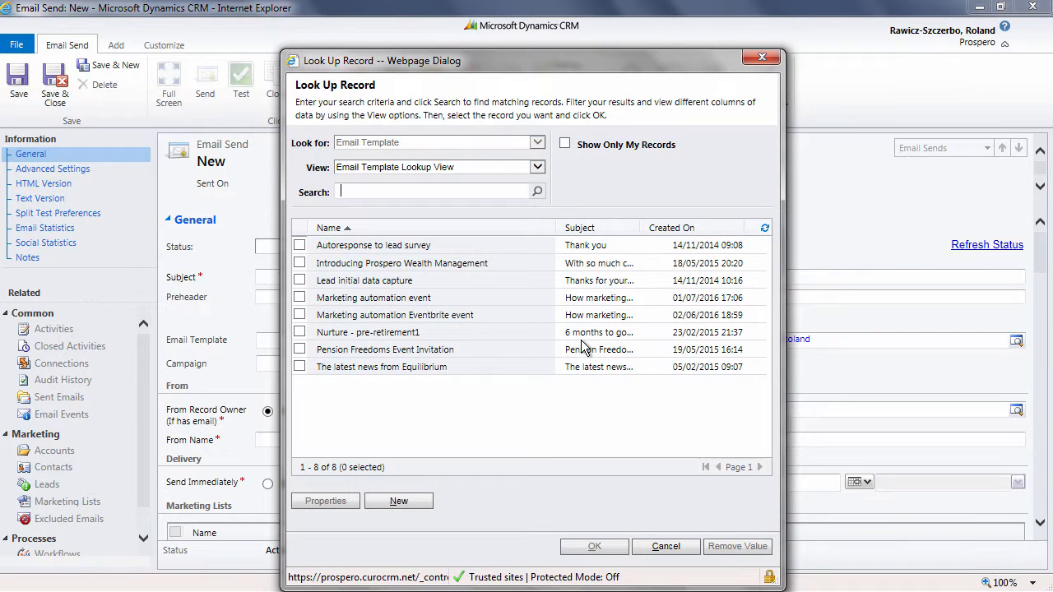
{"action": "left_click", "coordinate": [301, 299]}
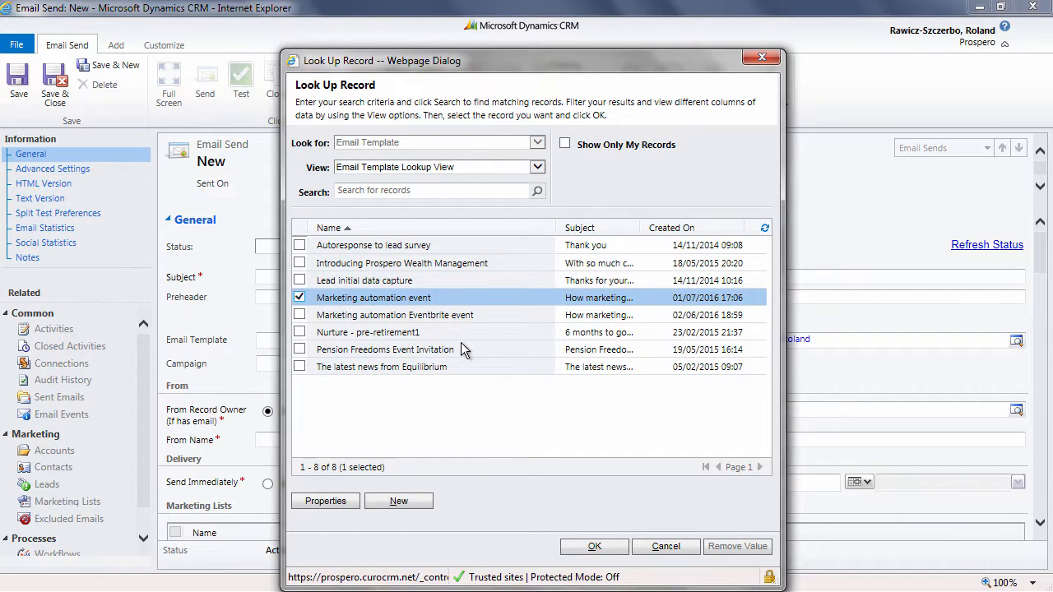
{"action": "left_click", "coordinate": [594, 547]}
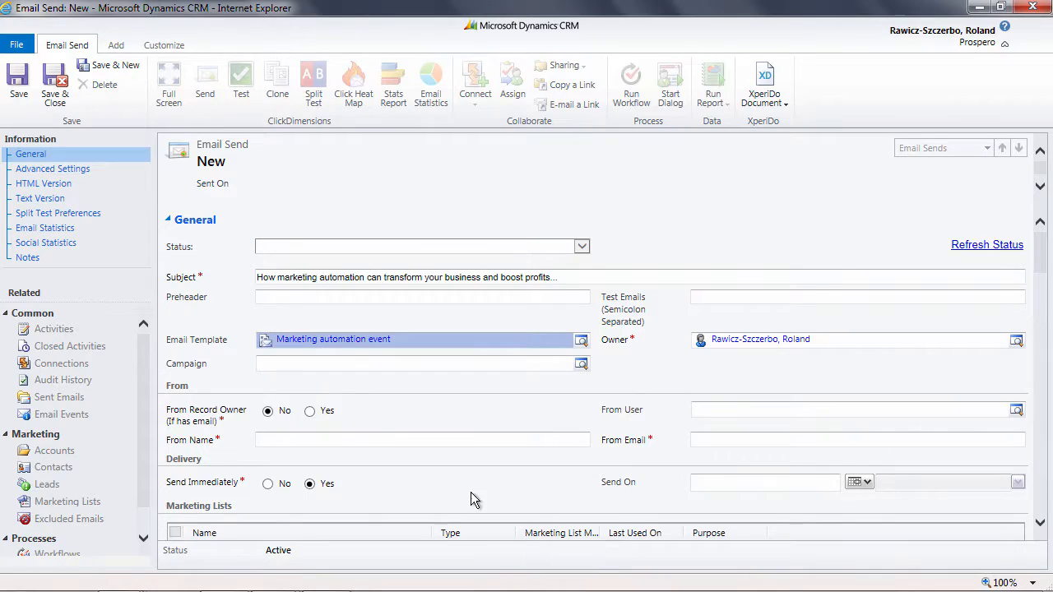
Look up the sender in From User with the first name, remove the surname from From Name, and save the record.
{"action": "left_click", "coordinate": [726, 409]}
{"action": "type", "text": "rola"}
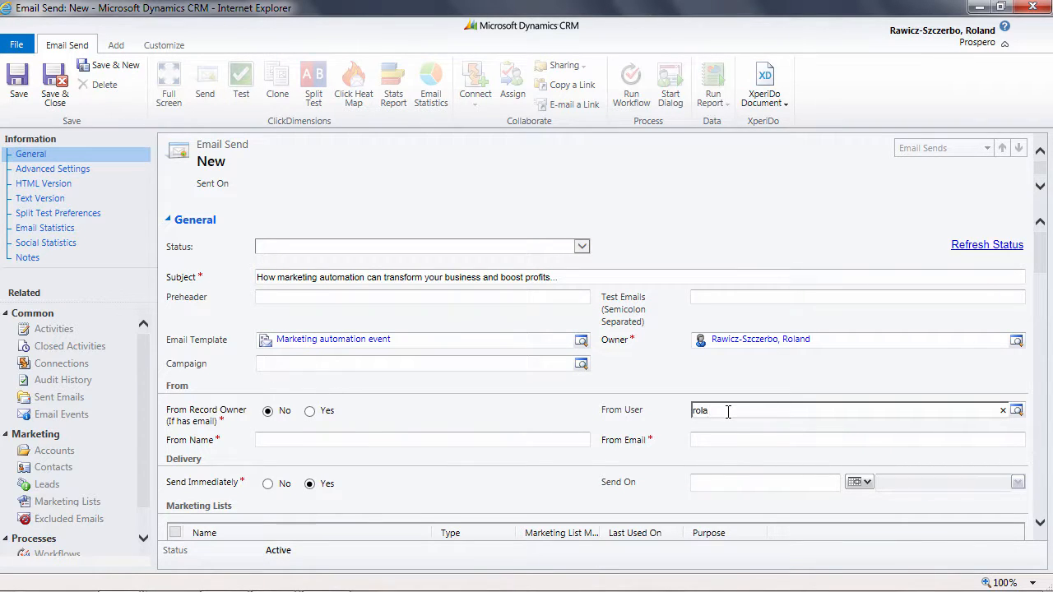
{"action": "key", "text": "Tab"}
{"action": "left_click_drag", "start_coordinate": [332, 439], "coordinate": [268, 448]}
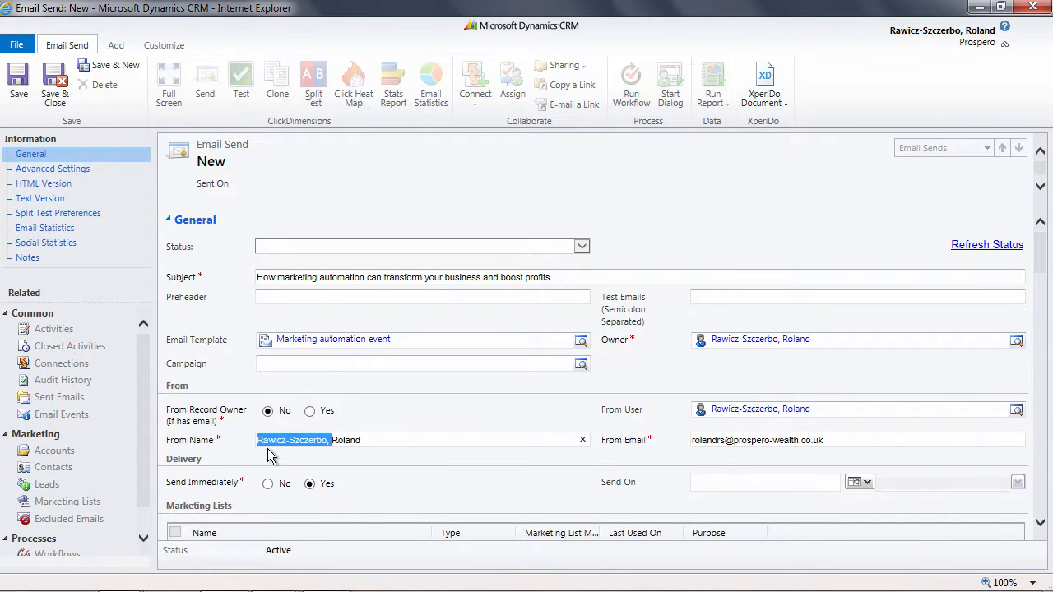
{"action": "key", "text": "BackSpace"}
{"action": "left_click", "coordinate": [18, 78]}
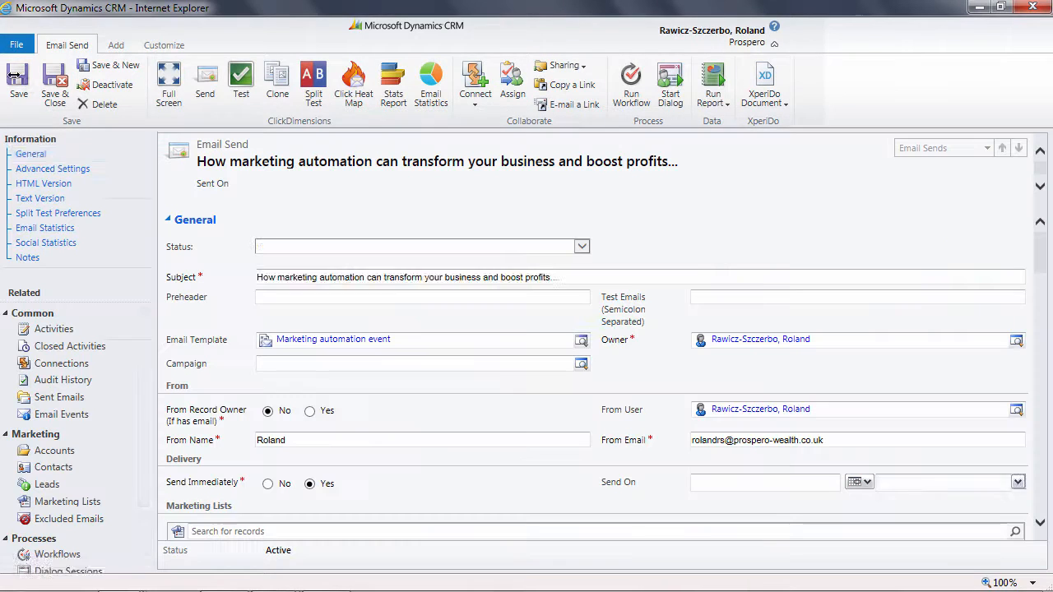
Add the existing marketing list "Digital marketng event at the Shard" to the email send, looking it up with "digi".
{"action": "scroll", "coordinate": [888, 329], "scroll_direction": "down", "scroll_amount": 3}
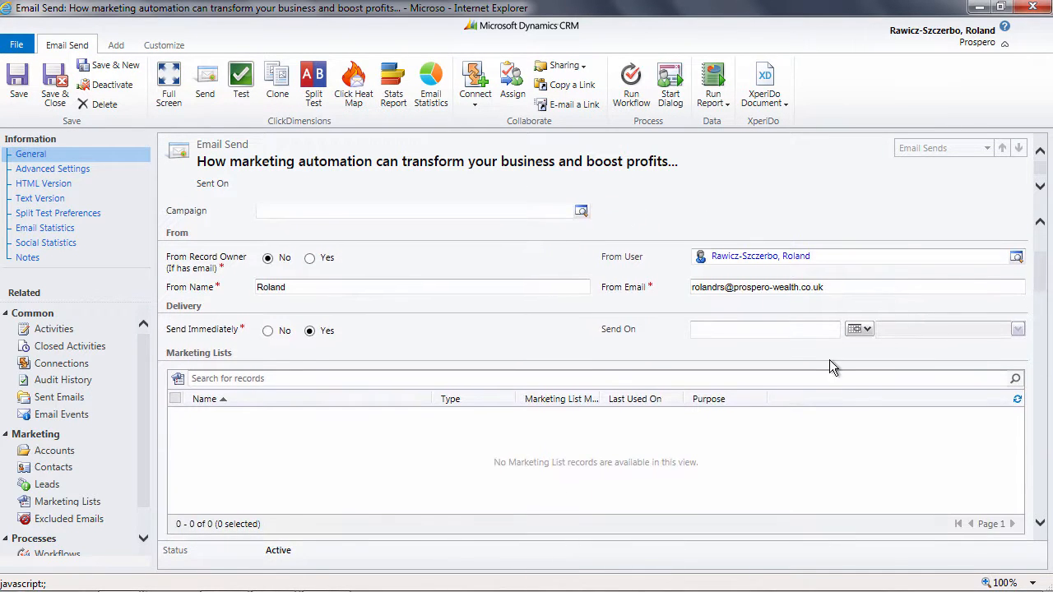
{"action": "left_click", "coordinate": [411, 452]}
{"action": "left_click", "coordinate": [51, 83]}
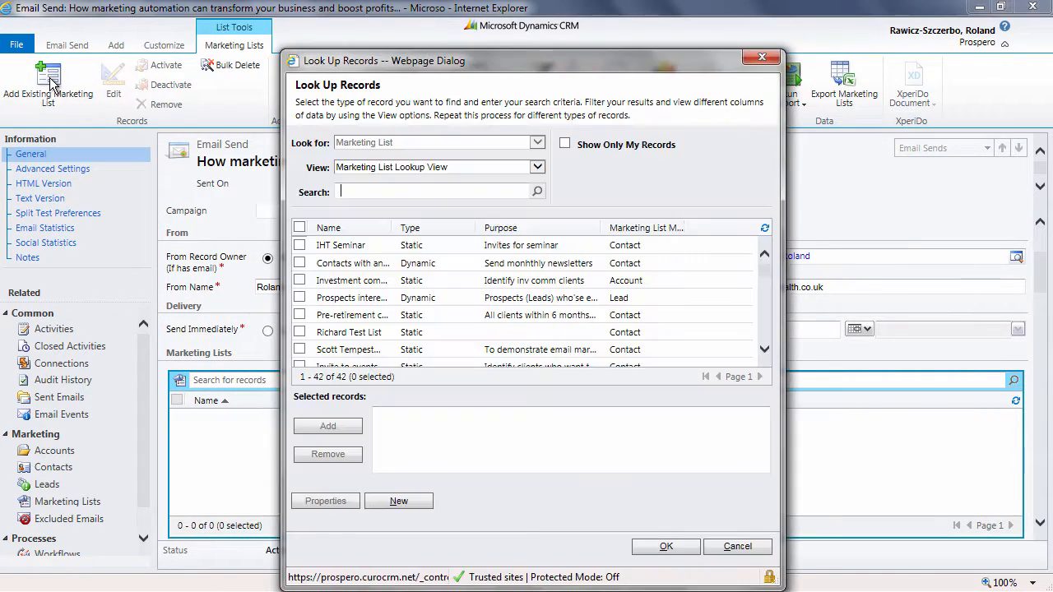
{"action": "type", "text": "digi"}
{"action": "key", "text": "Return"}
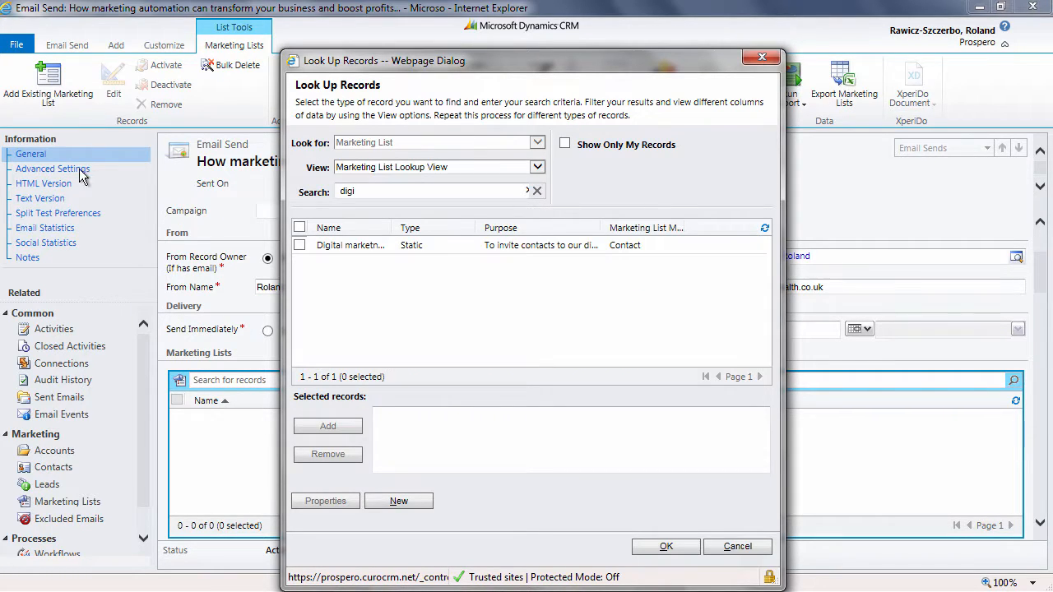
{"action": "left_click", "coordinate": [300, 245]}
{"action": "left_click", "coordinate": [327, 426]}
{"action": "left_click", "coordinate": [662, 547]}
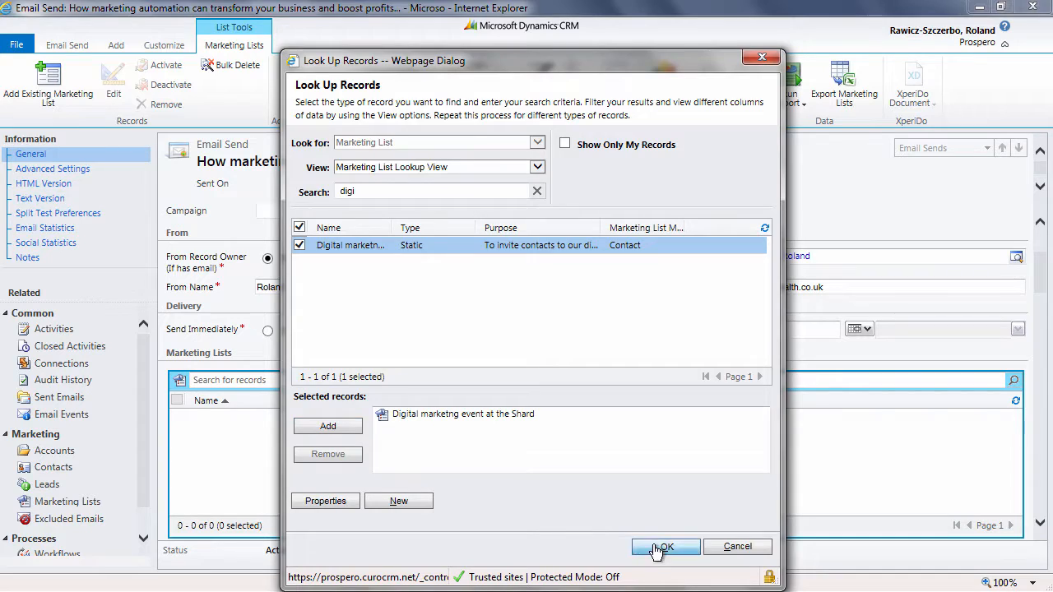
Send the email, certify that all recipients have opted in, and approve the send.
{"action": "left_click", "coordinate": [67, 45]}
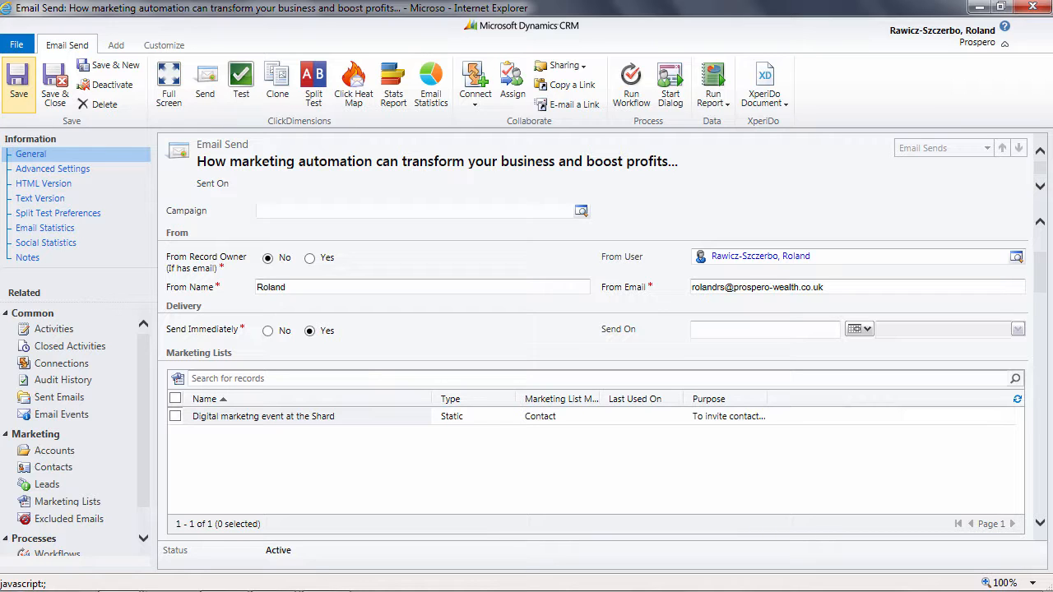
{"action": "left_click", "coordinate": [209, 76]}
{"action": "double_click", "coordinate": [247, 30]}
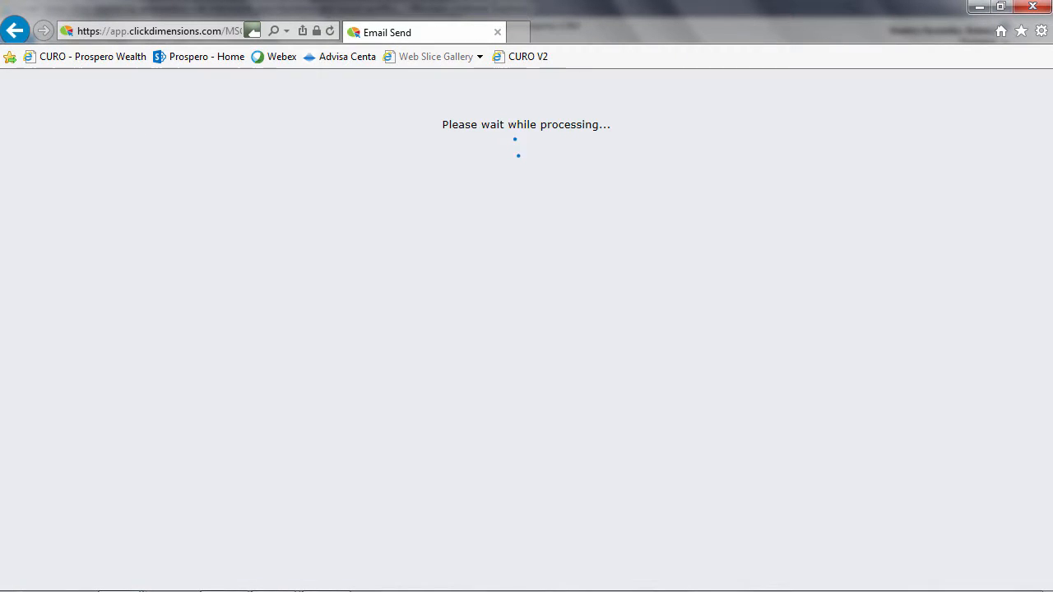
{"action": "left_click", "coordinate": [16, 158]}
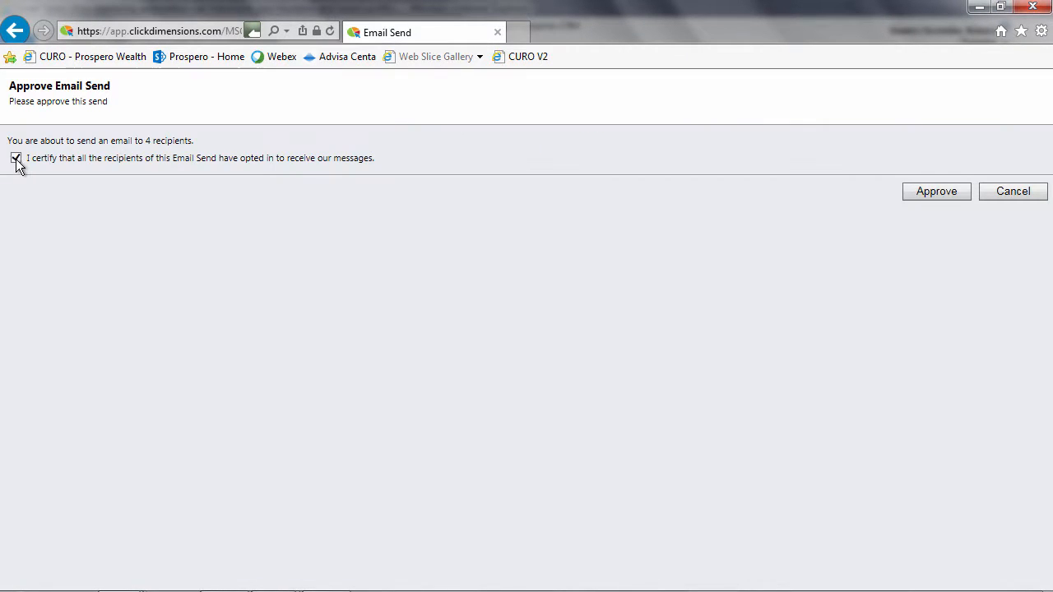
{"action": "left_click", "coordinate": [939, 192]}
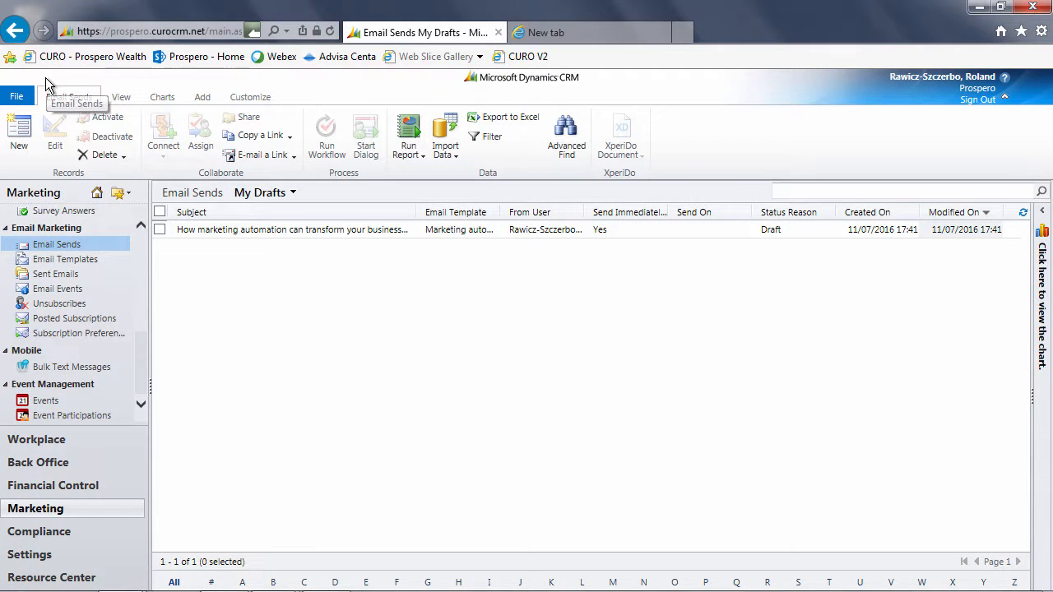
Display the Workplace dashboards and open the newly received invitation email from its Outlook notification.
{"action": "left_click", "coordinate": [36, 439]}
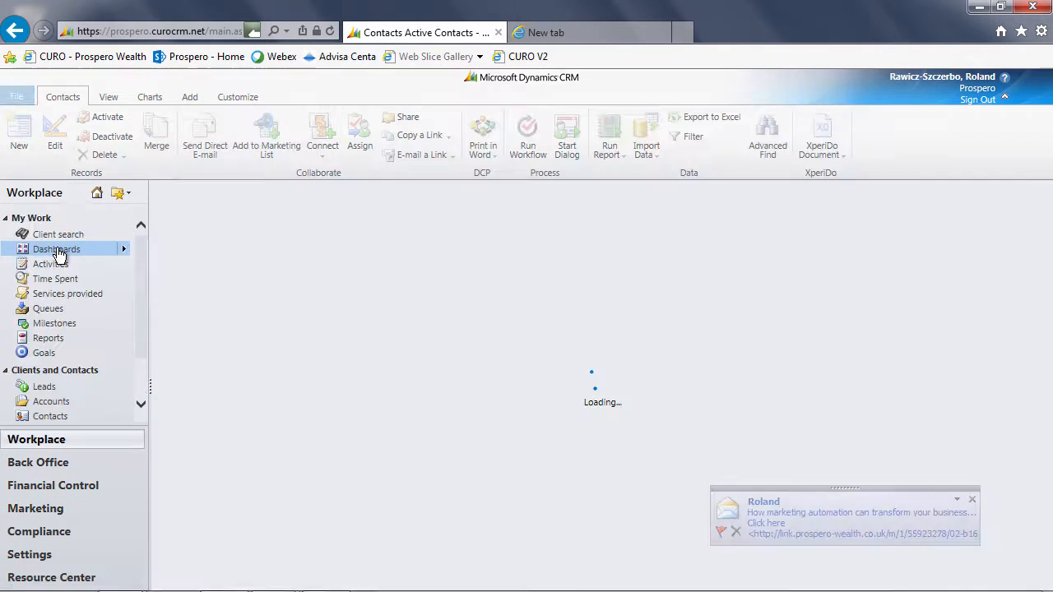
{"action": "left_click", "coordinate": [57, 249]}
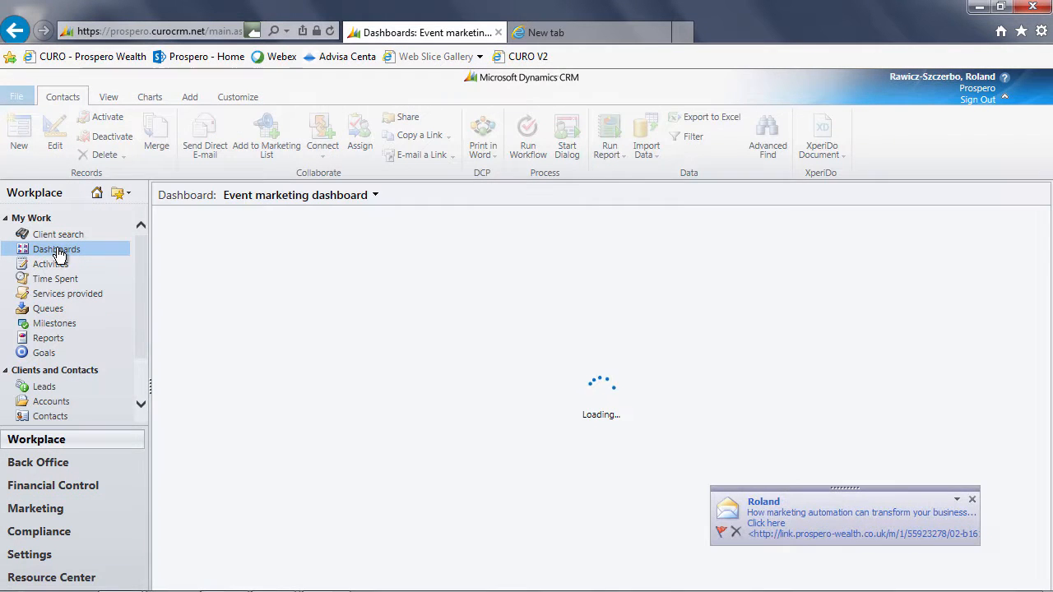
{"action": "left_click", "coordinate": [774, 518]}
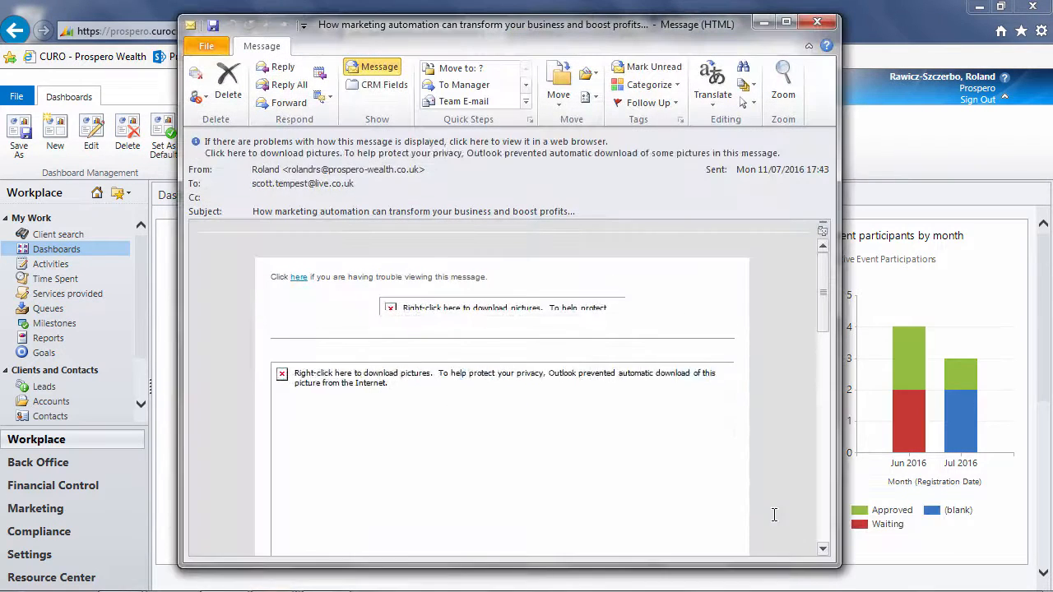